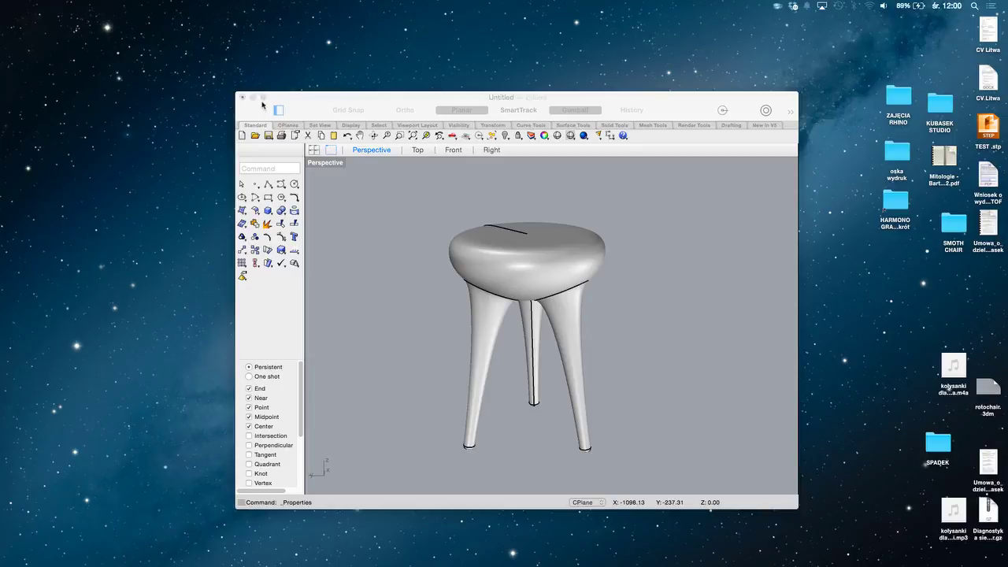
# Run Draft Angle analysis on the three-legged stool, colouring it by draft with a 0 to 2 range.
pyautogui.click(262, 105)
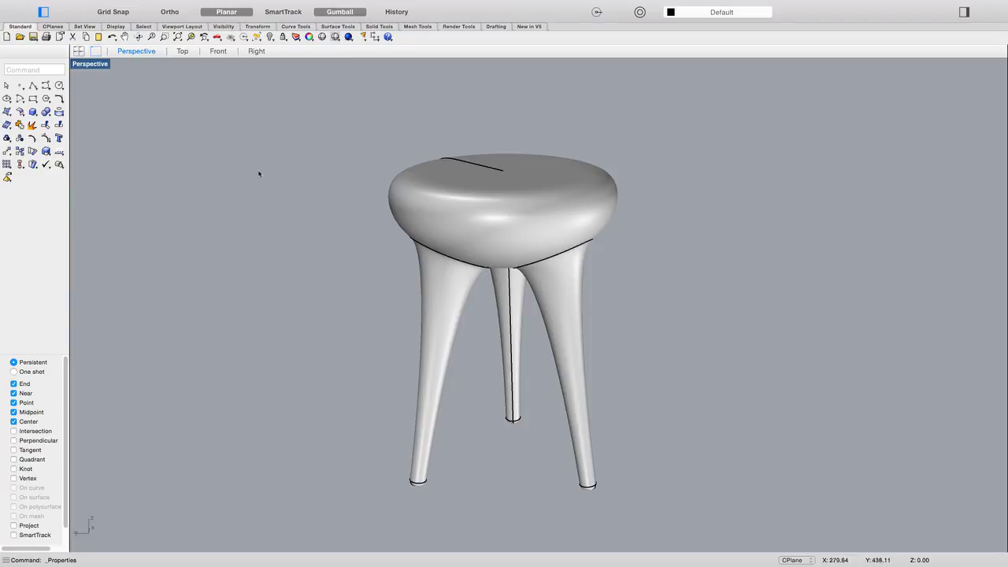
pyautogui.click(59, 151)
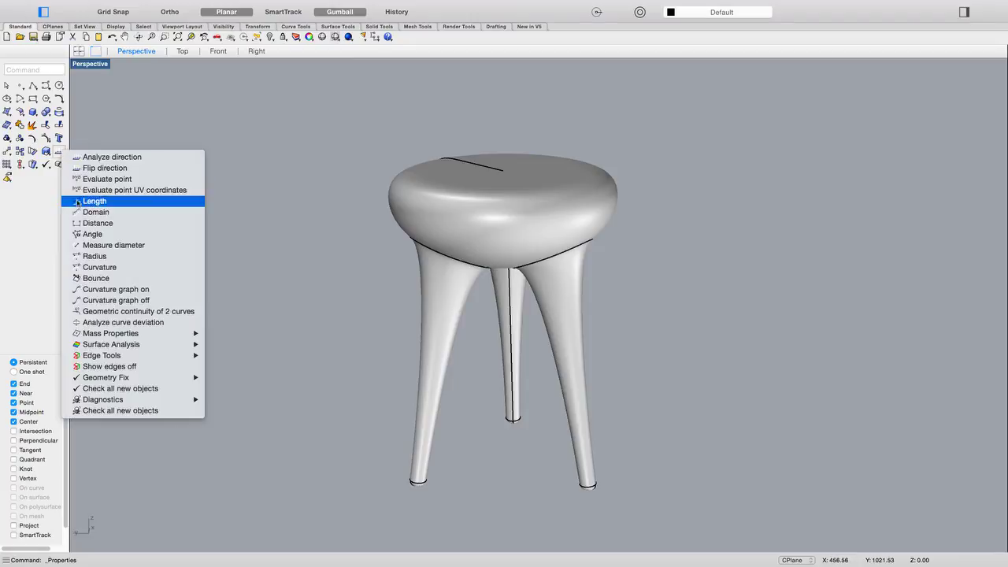
pyautogui.moveTo(131, 344)
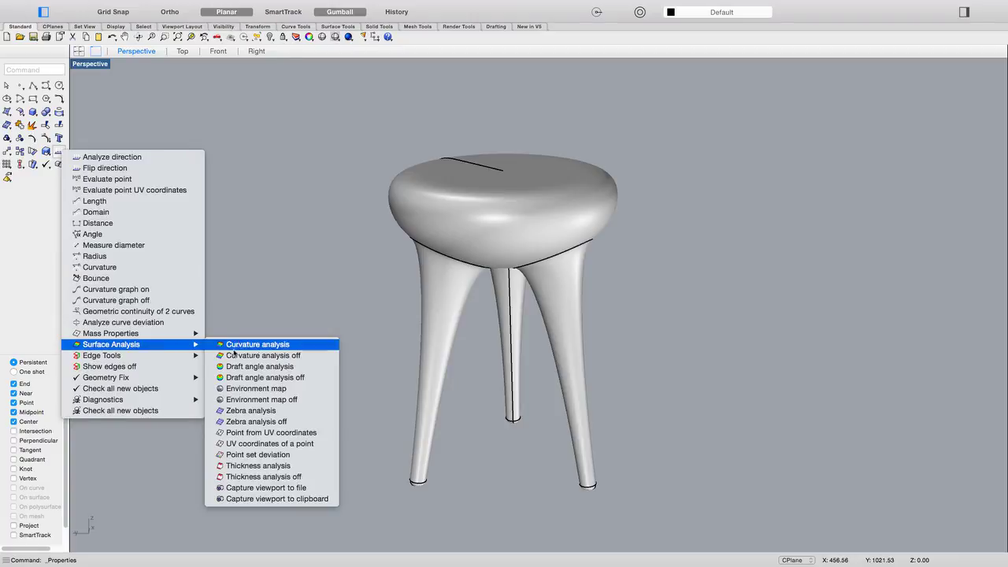
pyautogui.click(250, 367)
pyautogui.click(457, 241)
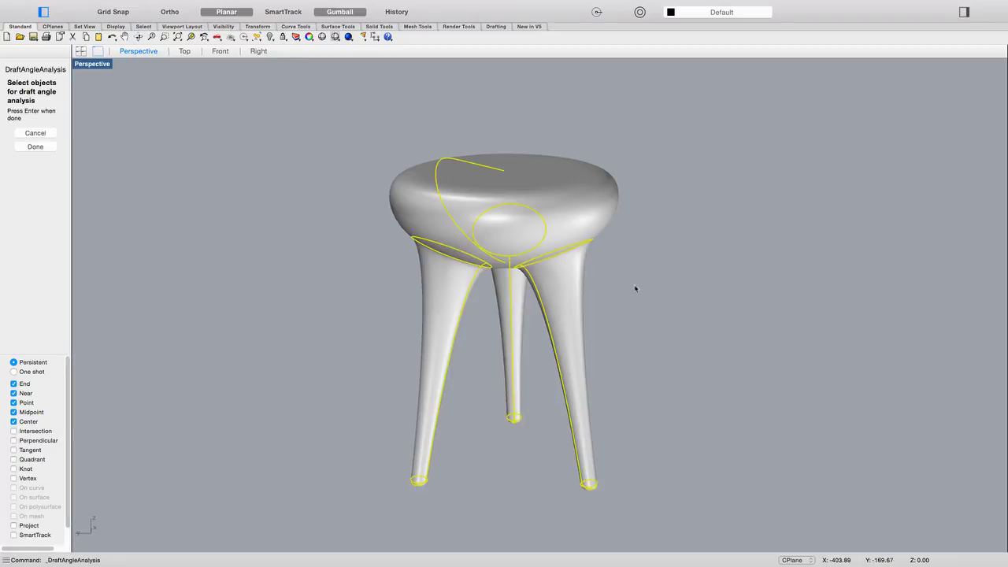
pyautogui.press('Return')
pyautogui.moveTo(666, 327); pyautogui.dragTo(594, 300, button='right')
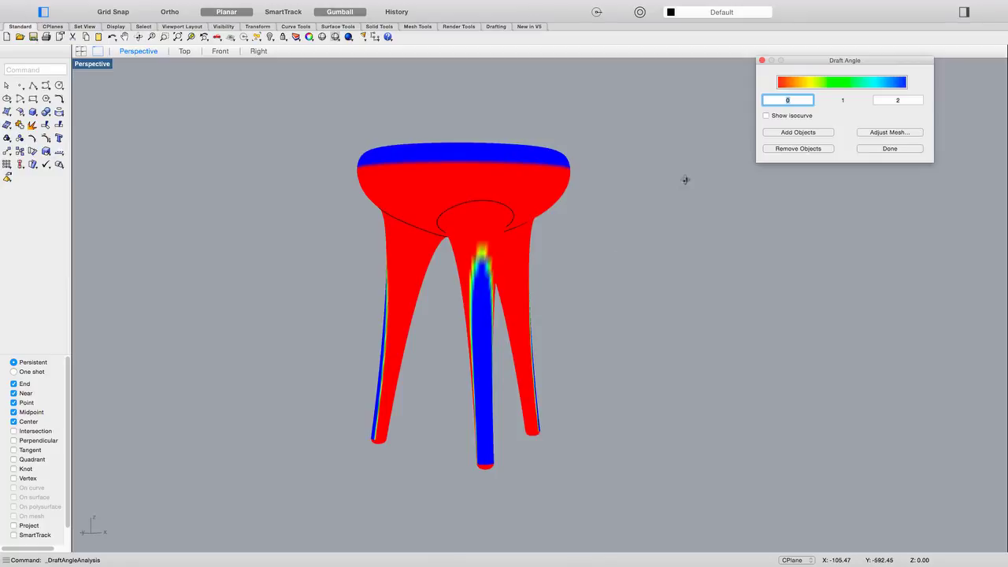
pyautogui.moveTo(687, 180); pyautogui.dragTo(636, 203, button='right')
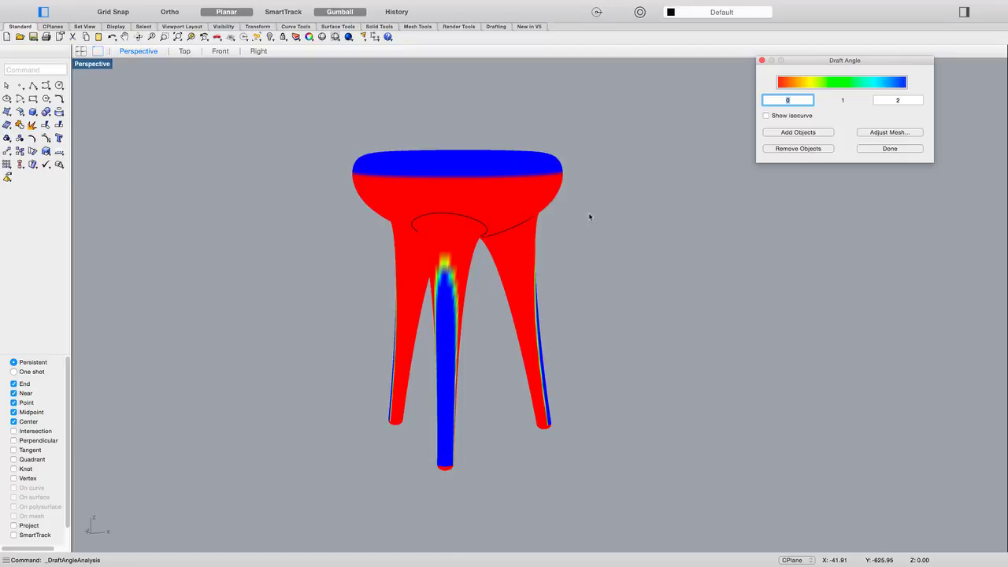
pyautogui.moveTo(602, 253); pyautogui.dragTo(598, 245, button='right')
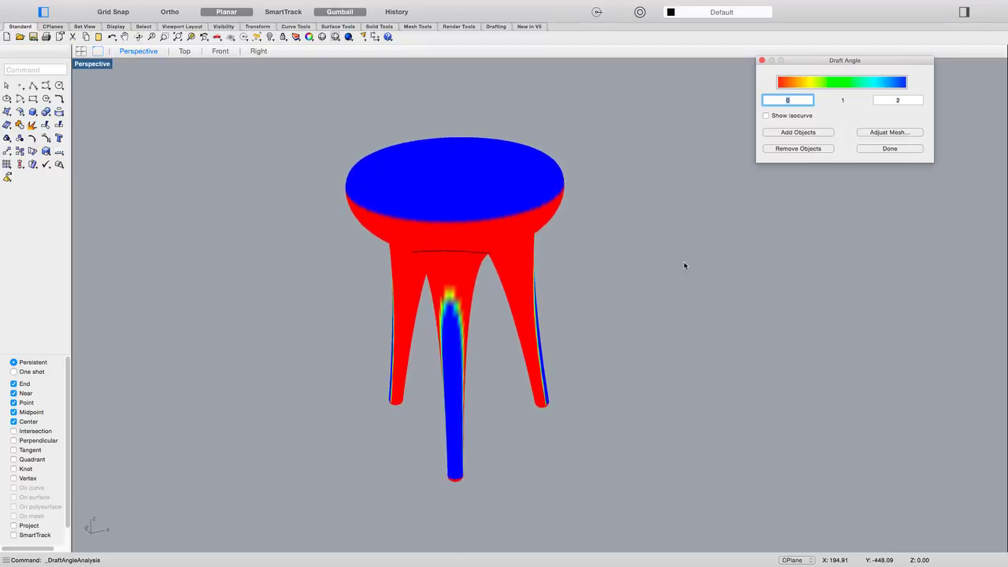
pyautogui.moveTo(656, 245); pyautogui.dragTo(642, 229, button='right')
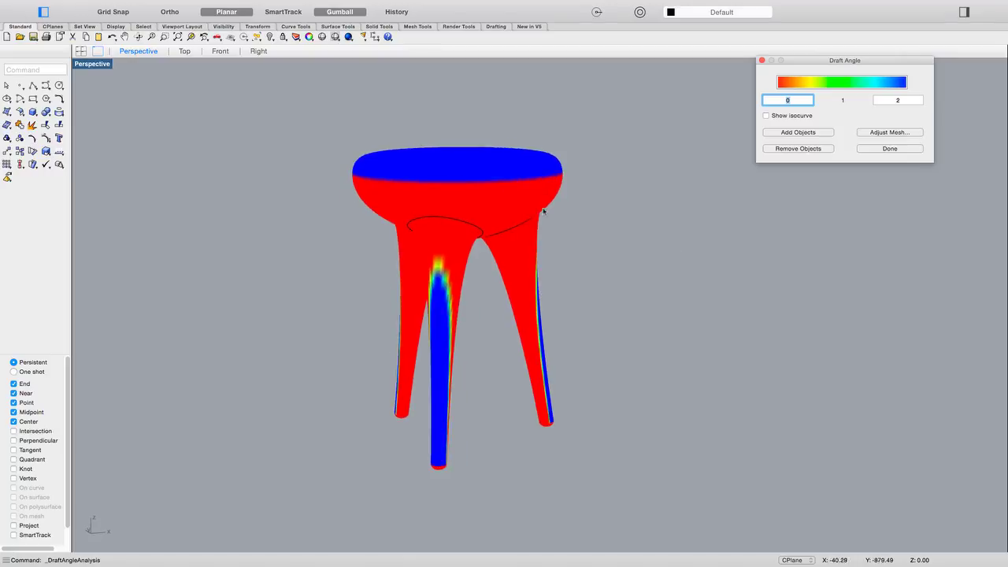
pyautogui.scroll(3, 373, 182)
pyautogui.scroll(-3, 390, 227)
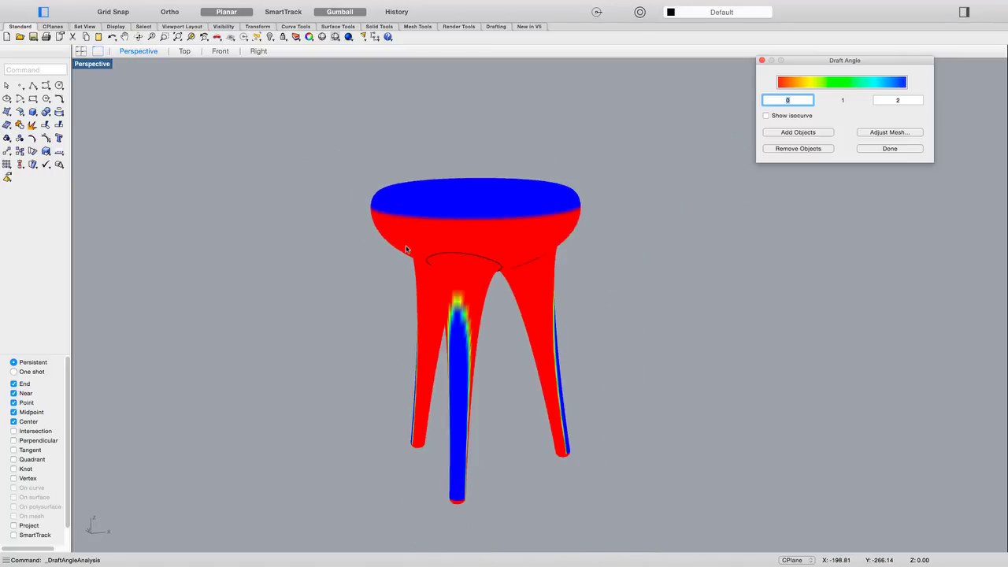
pyautogui.moveTo(325, 228); pyautogui.dragTo(296, 264, button='right')
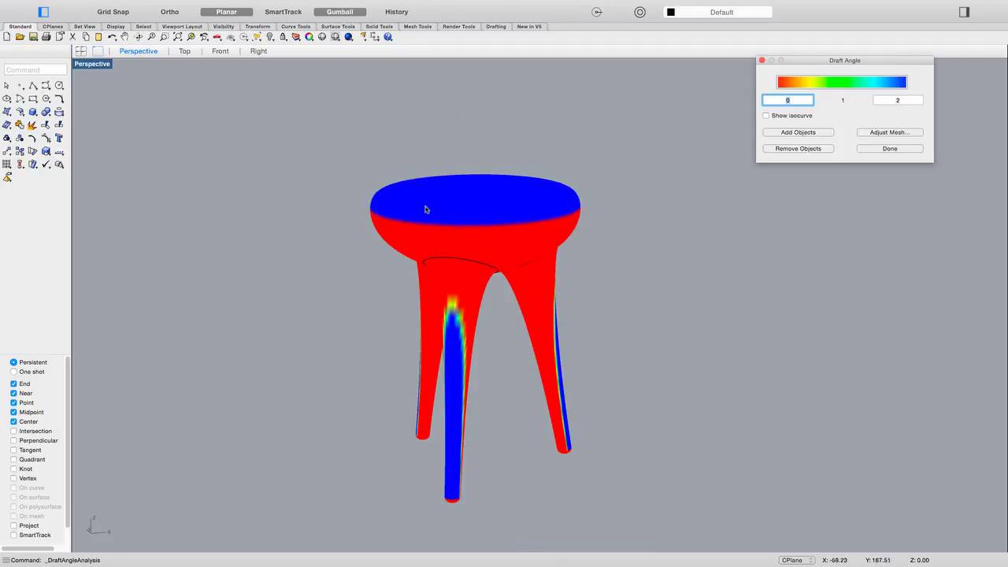
pyautogui.scroll(2, 471, 224)
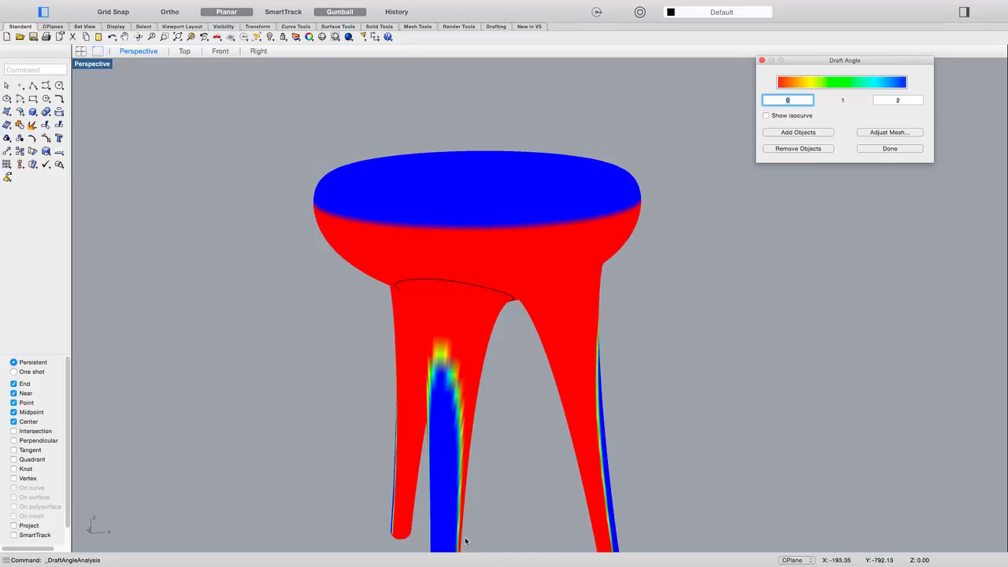
pyautogui.moveTo(479, 508); pyautogui.dragTo(485, 479, button='right')
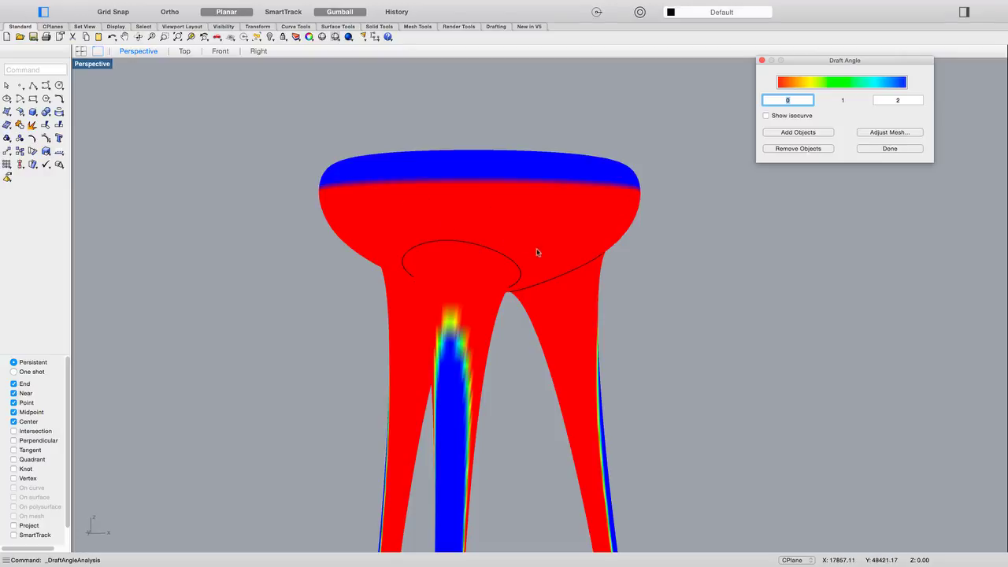
pyautogui.moveTo(607, 217); pyautogui.dragTo(606, 224, button='right')
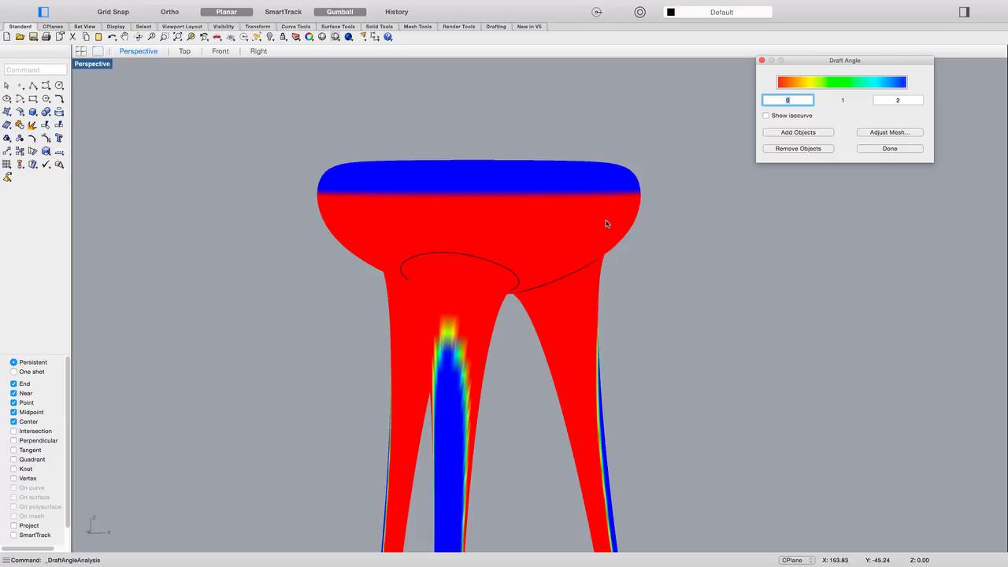
pyautogui.scroll(-5, 688, 234)
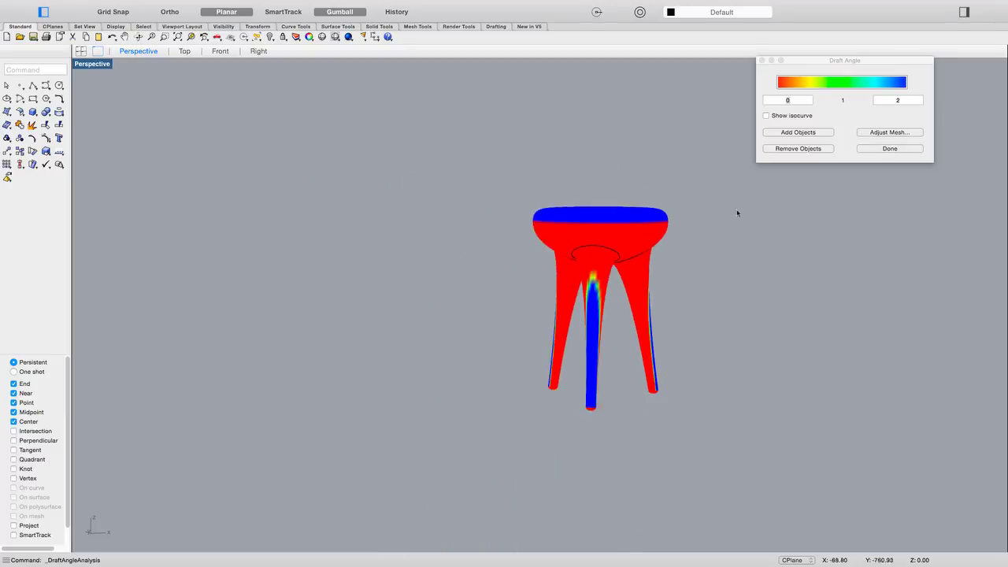
# Copy the stool to the left, rotate the copy 180° about Y, and begin adding it to the analysis.
pyautogui.click(640, 222)
pyautogui.moveTo(641, 222); pyautogui.dragTo(619, 271, button='right')
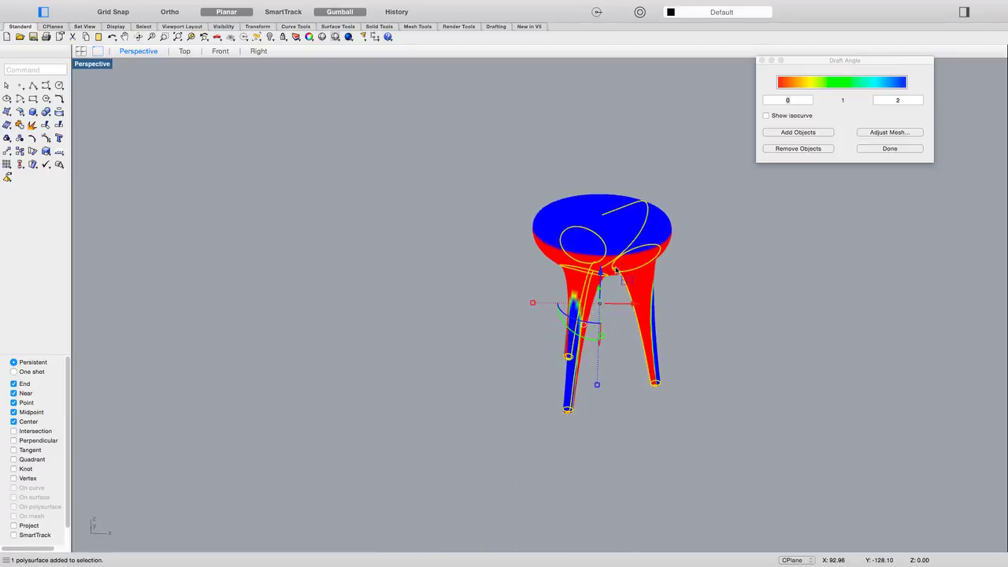
pyautogui.moveTo(622, 304); pyautogui.dragTo(412, 302)
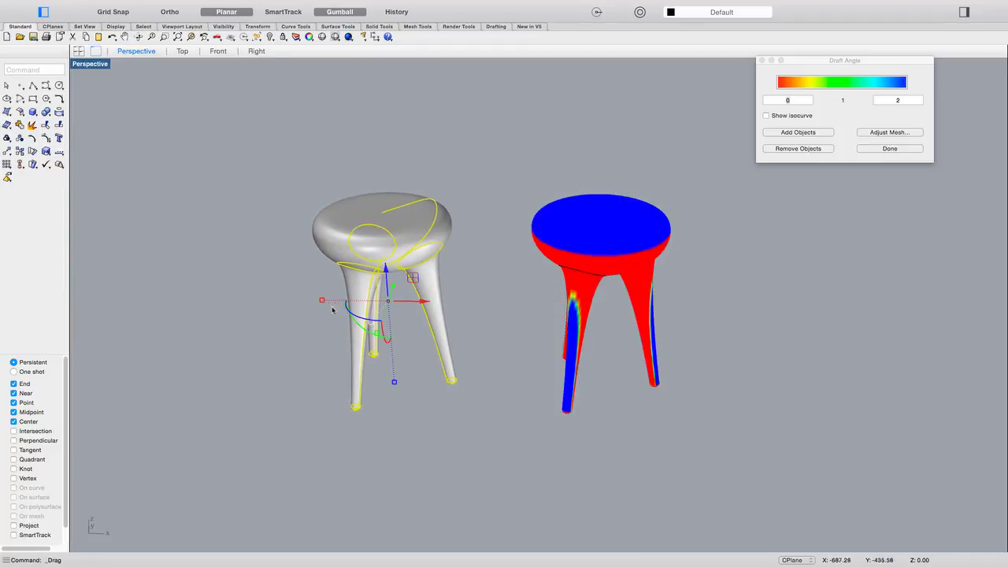
pyautogui.click(360, 328)
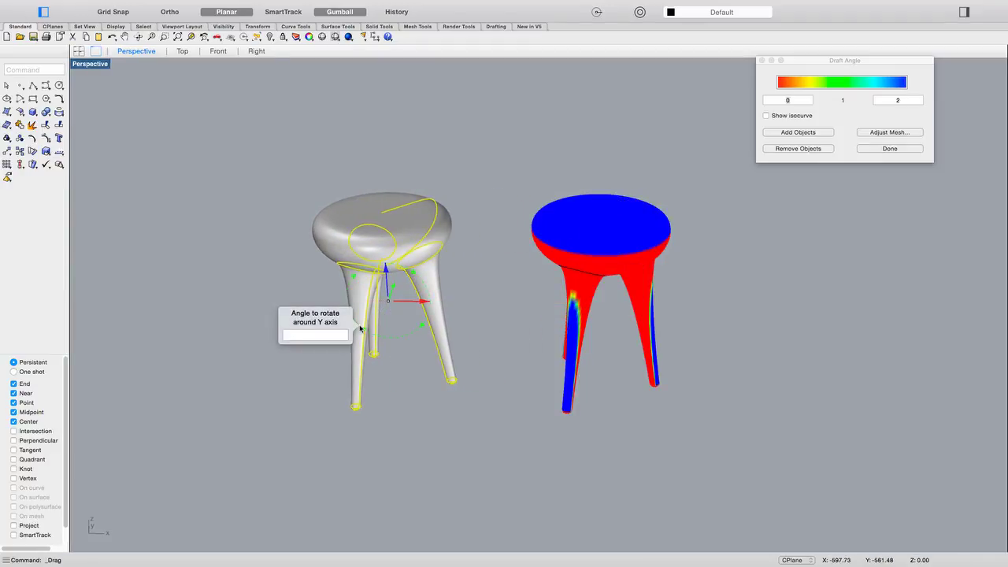
pyautogui.write('180')
pyautogui.press('Return')
pyautogui.click(496, 463)
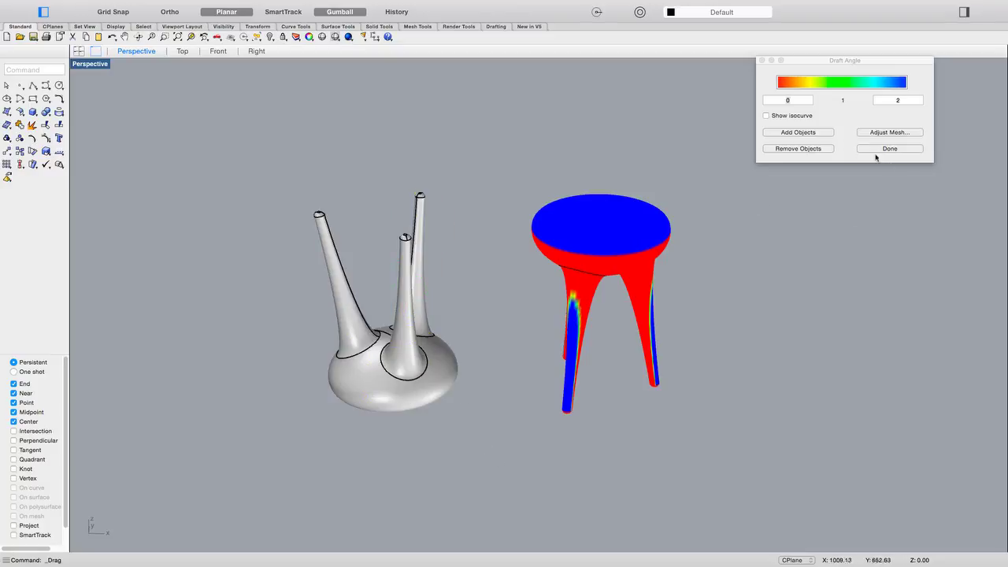
pyautogui.click(826, 134)
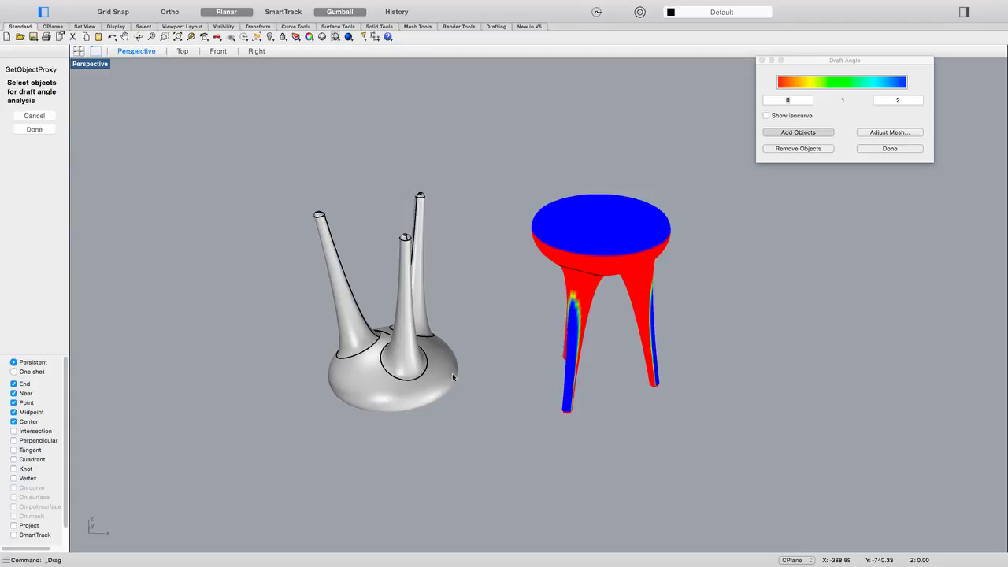
# Add the flipped stool to the Draft Angle analysis so both stools show colours.
pyautogui.click(407, 339)
pyautogui.press('Return')
pyautogui.moveTo(481, 430)
pyautogui.mouseDown(button='right')
pyautogui.moveTo(484, 408)
pyautogui.moveTo(547, 392)
pyautogui.moveTo(502, 396)
pyautogui.moveTo(478, 421)
pyautogui.mouseUp(button='right')
pyautogui.scroll(5, 437, 369)
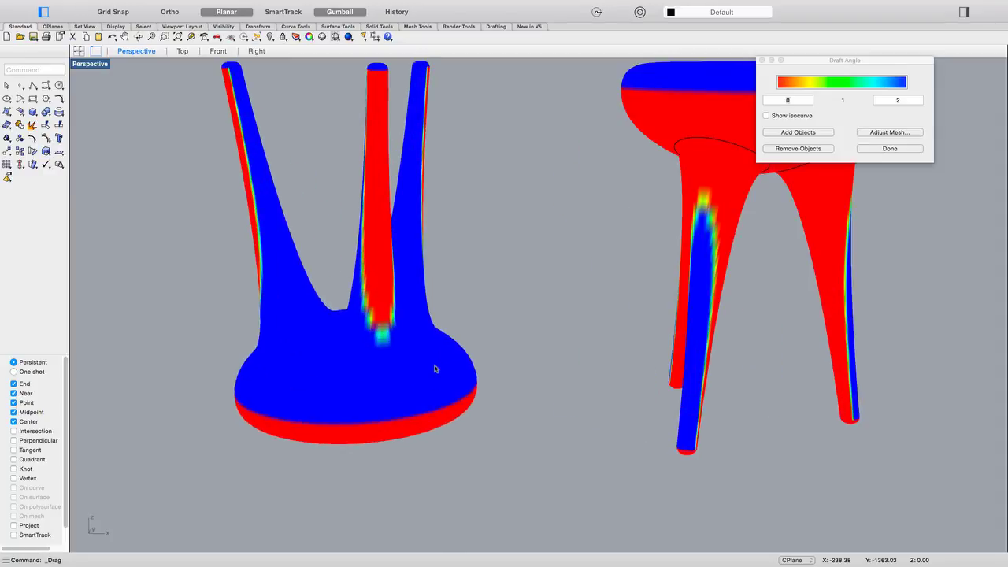
pyautogui.moveTo(436, 298); pyautogui.dragTo(495, 294, button='right')
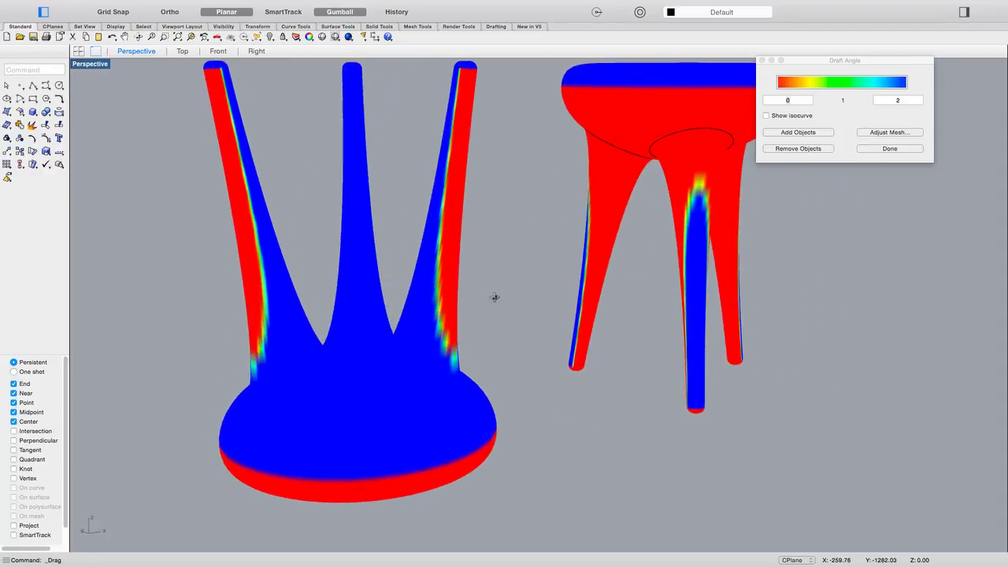
pyautogui.scroll(-3, 503, 309)
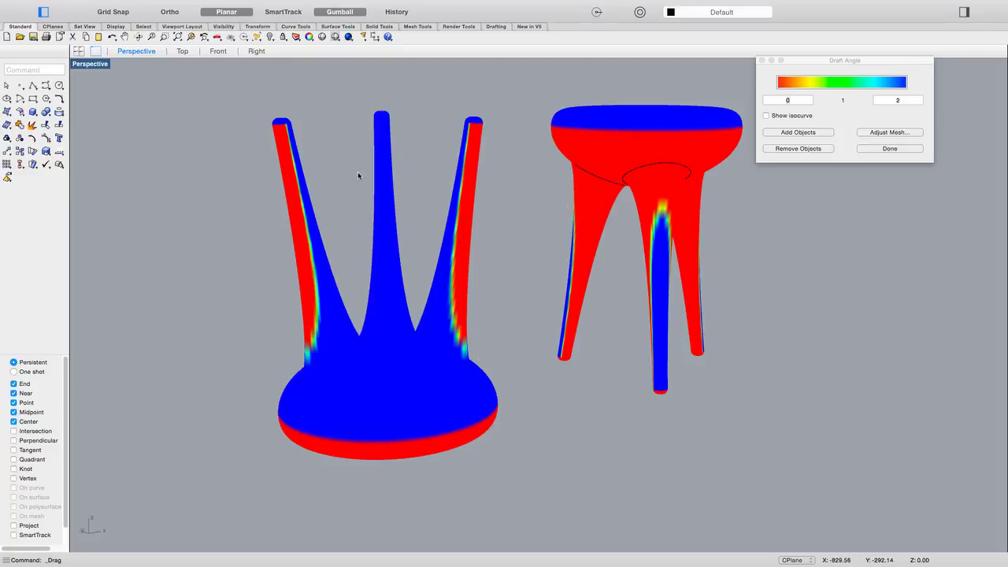
# Orbit to a side view comparing the mostly red upright stool with the mostly blue flipped one.
pyautogui.moveTo(376, 178); pyautogui.dragTo(385, 144, button='right')
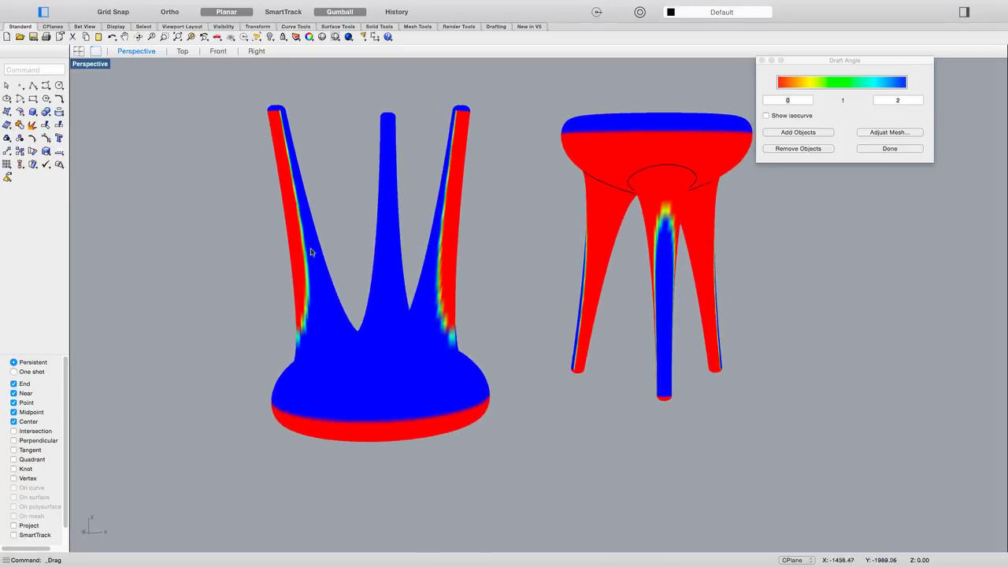
pyautogui.moveTo(369, 104); pyautogui.dragTo(370, 162, button='right')
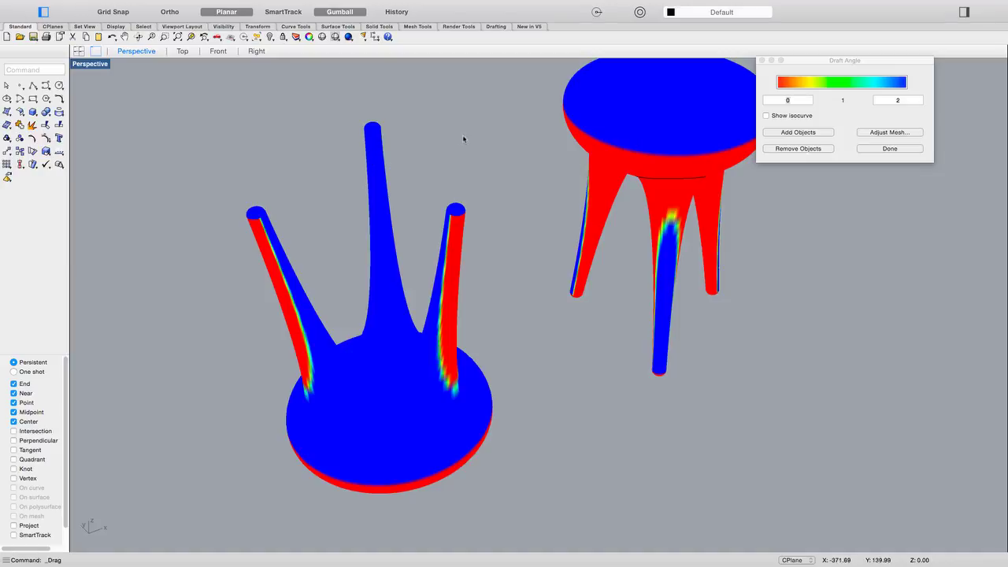
pyautogui.scroll(-5, 464, 136)
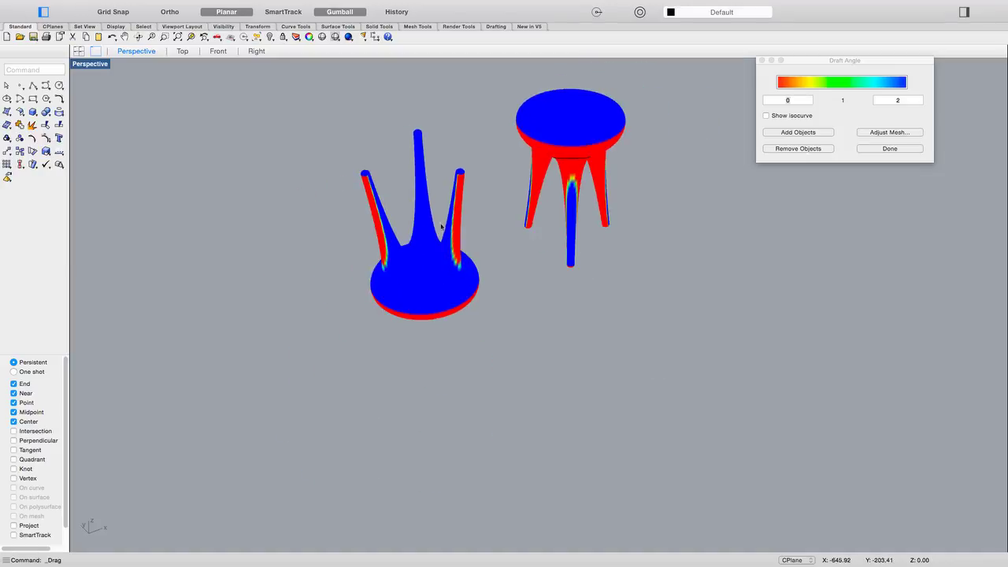
pyautogui.scroll(5, 400, 235)
pyautogui.scroll(-5, 402, 234)
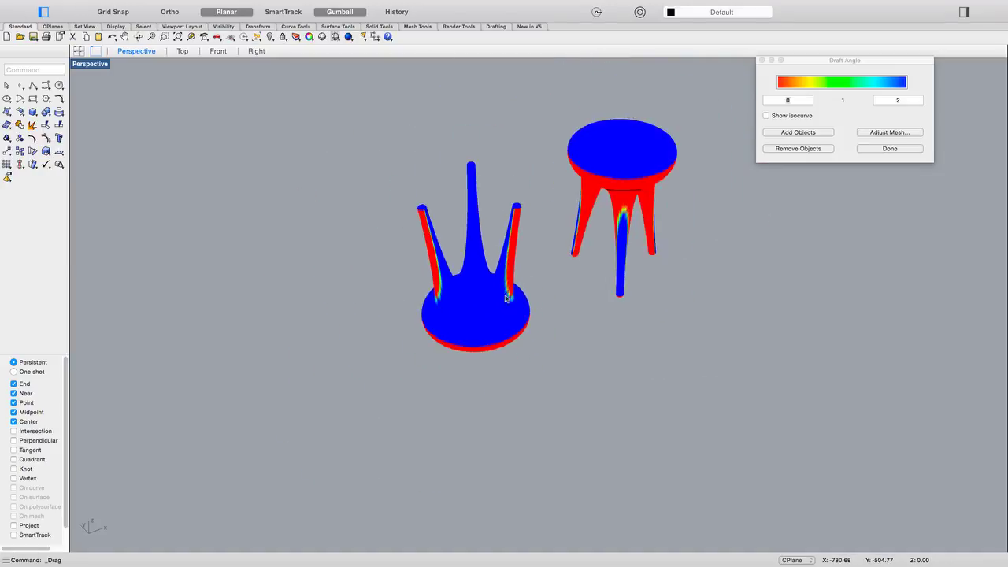
pyautogui.scroll(3, 448, 241)
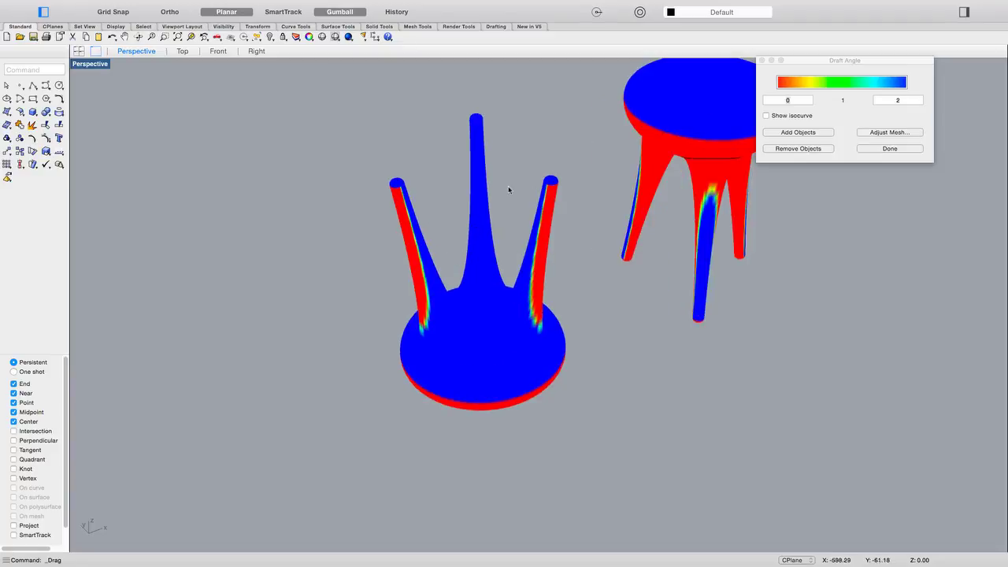
pyautogui.moveTo(461, 225); pyautogui.dragTo(439, 186, button='right')
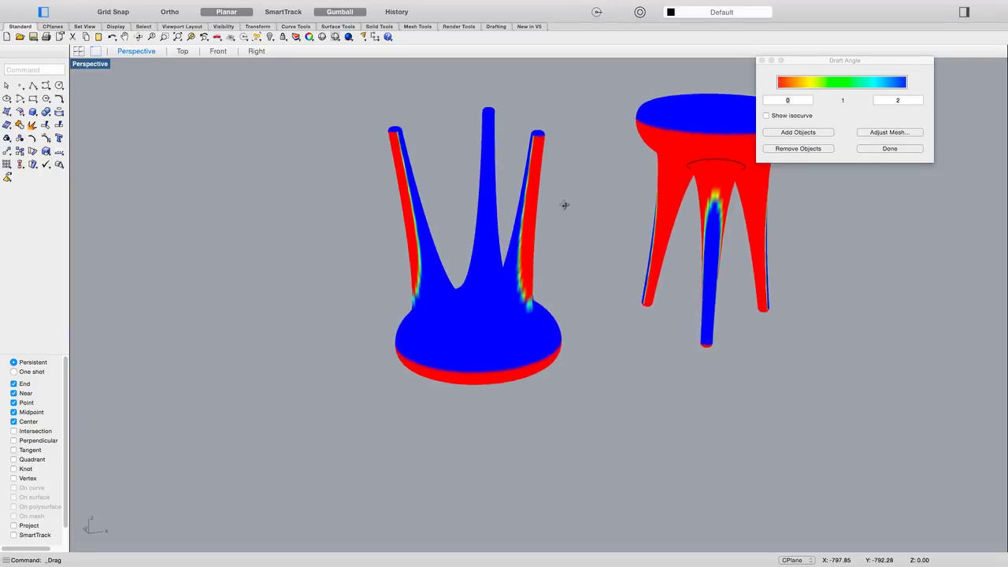
pyautogui.moveTo(565, 205)
pyautogui.mouseDown(button='right')
pyautogui.moveTo(520, 210)
pyautogui.moveTo(587, 210)
pyautogui.moveTo(554, 184)
pyautogui.moveTo(518, 196)
pyautogui.moveTo(533, 212)
pyautogui.moveTo(565, 217)
pyautogui.moveTo(550, 211)
pyautogui.mouseUp(button='right')
pyautogui.scroll(-3, 520, 209)
pyautogui.scroll(5, 556, 162)
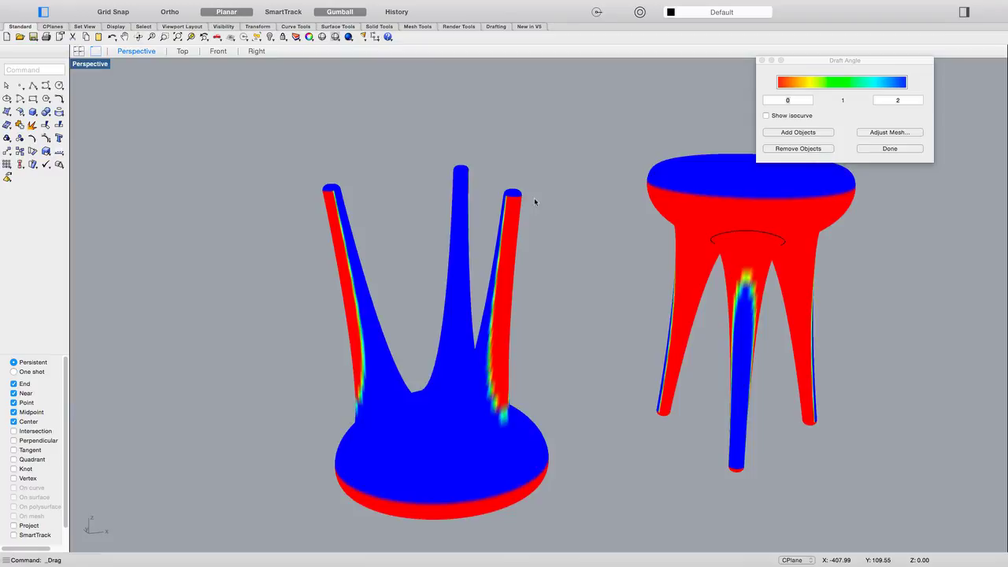
pyautogui.moveTo(541, 248); pyautogui.dragTo(558, 312, button='right')
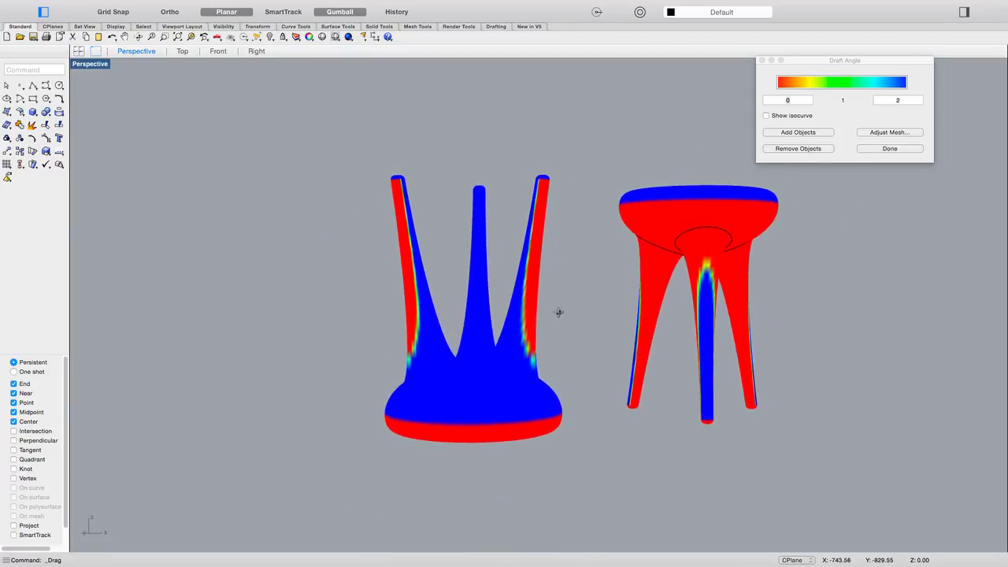
# Close the Draft Angle analysis and delete the upside-down stool copy on the left.
pyautogui.click(875, 149)
pyautogui.moveTo(720, 289); pyautogui.dragTo(546, 397, button='right')
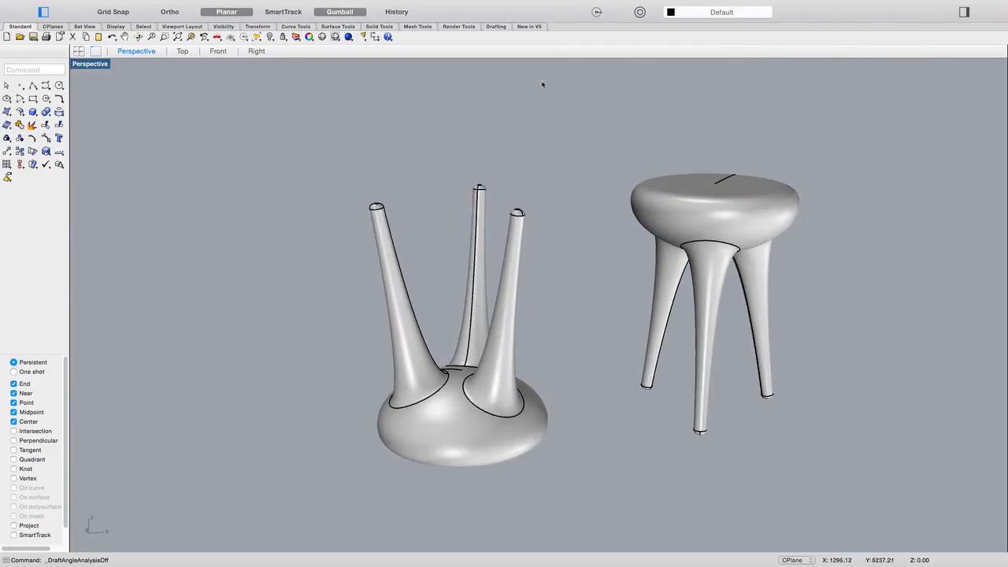
pyautogui.click(490, 403)
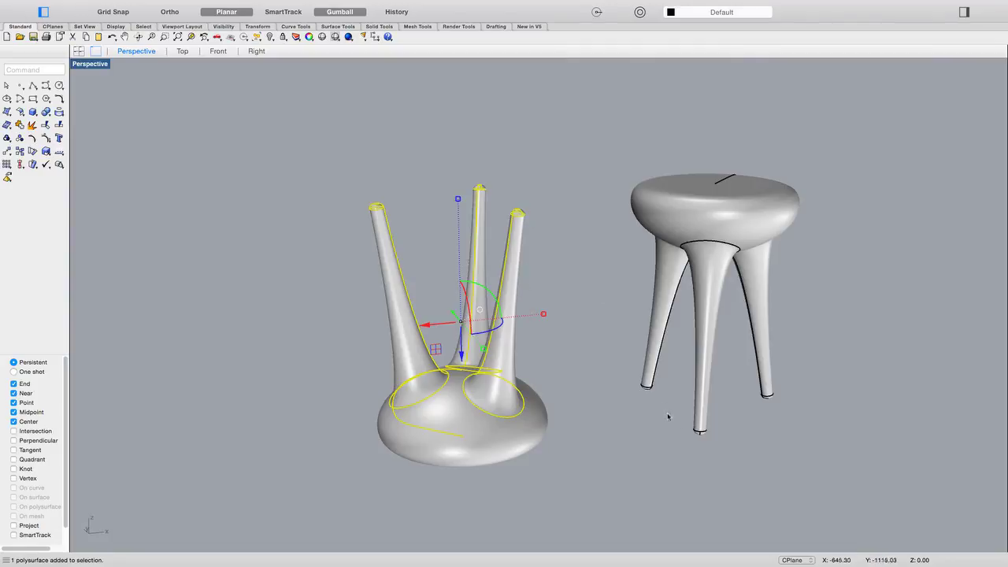
pyautogui.scroll(5, 706, 438)
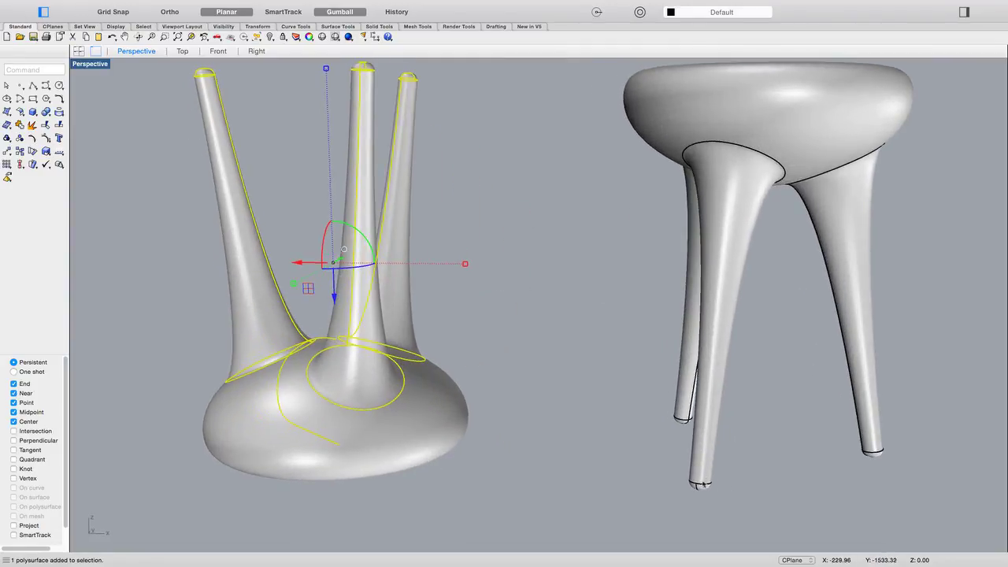
pyautogui.click(733, 230)
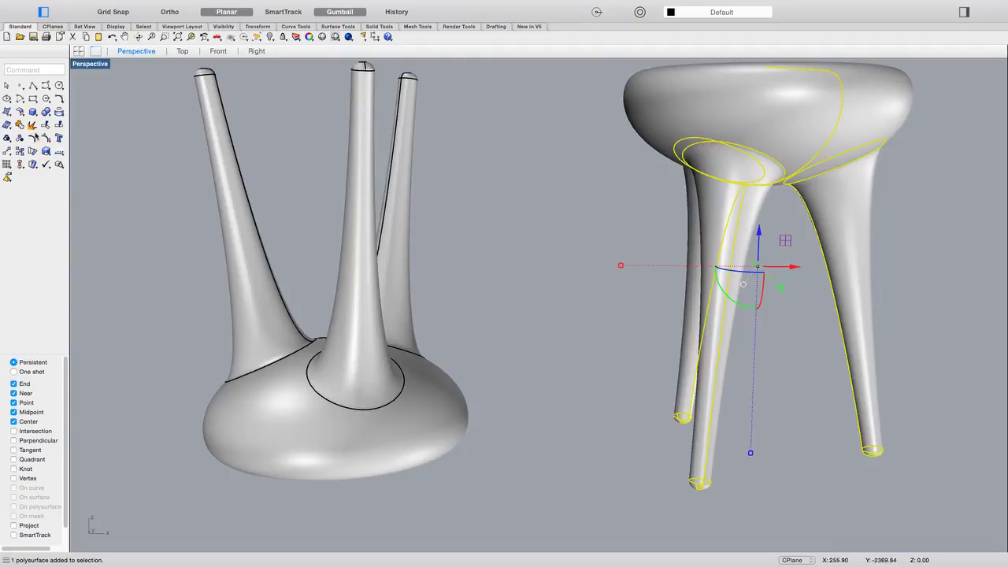
pyautogui.click(526, 240)
pyautogui.scroll(-3, 534, 241)
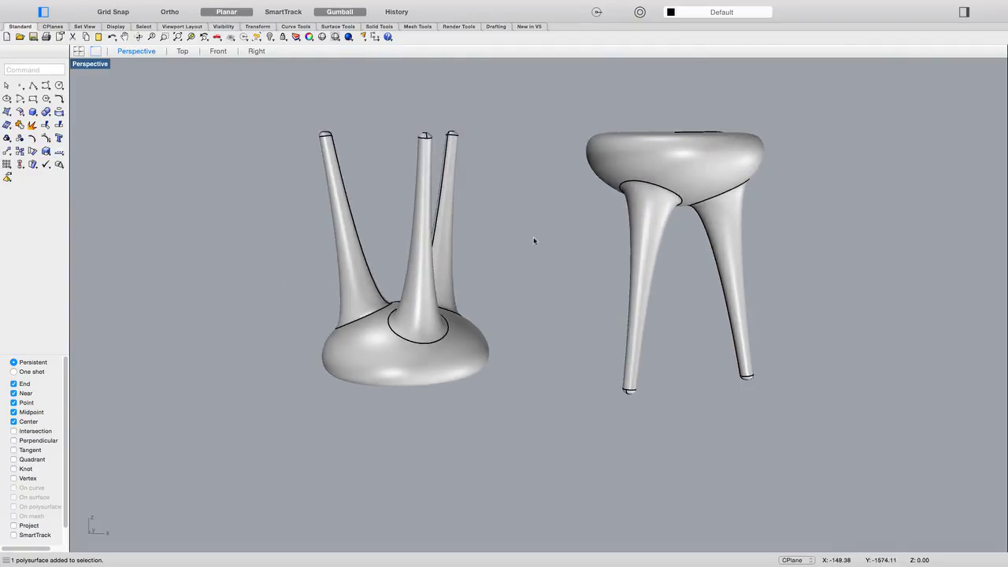
pyautogui.scroll(5, 534, 241)
pyautogui.scroll(-3, 405, 212)
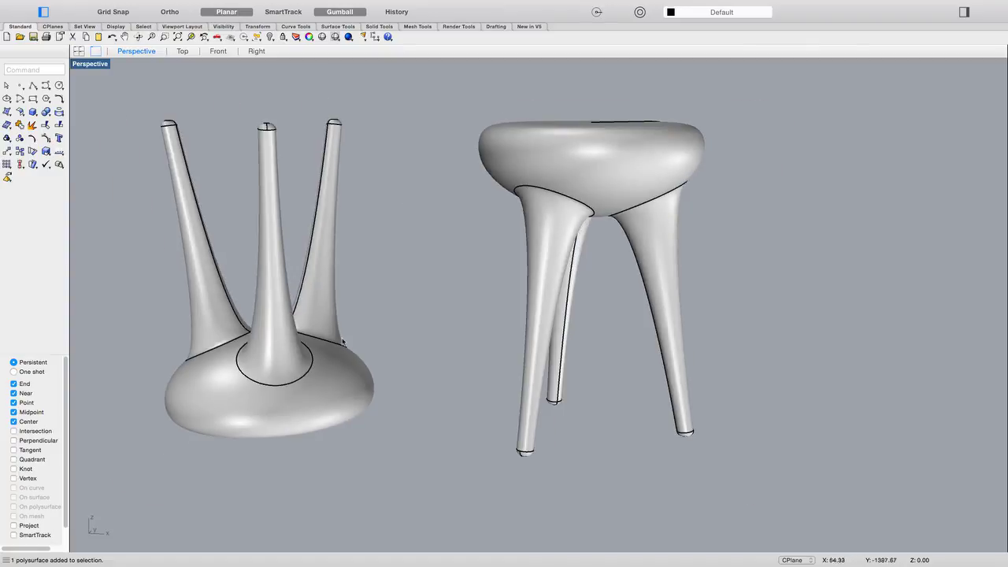
pyautogui.click(343, 343)
pyautogui.press('Delete')
# Explode the upright stool into separate surfaces.
pyautogui.click(573, 230)
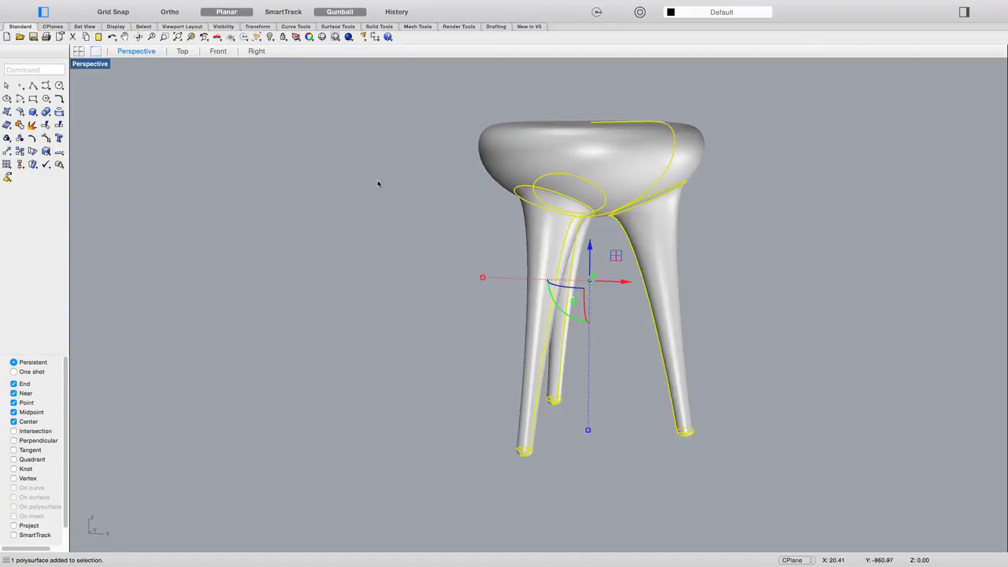
pyautogui.write('explode')
pyautogui.press('Return')
pyautogui.scroll(5, 701, 238)
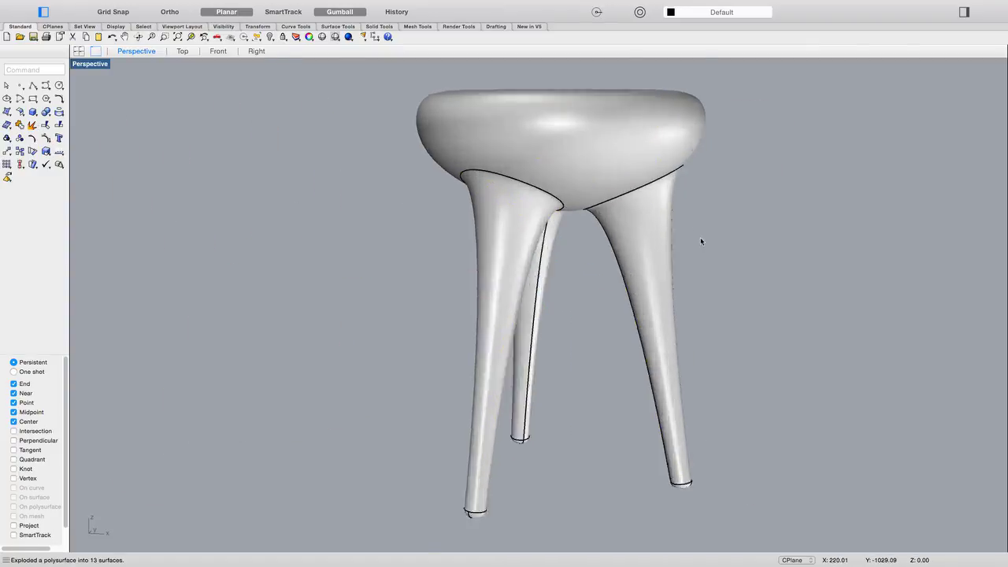
# Delete the right, front and back leg surfaces, leaving the seat and leg edge curves.
pyautogui.click(657, 209)
pyautogui.press('Delete')
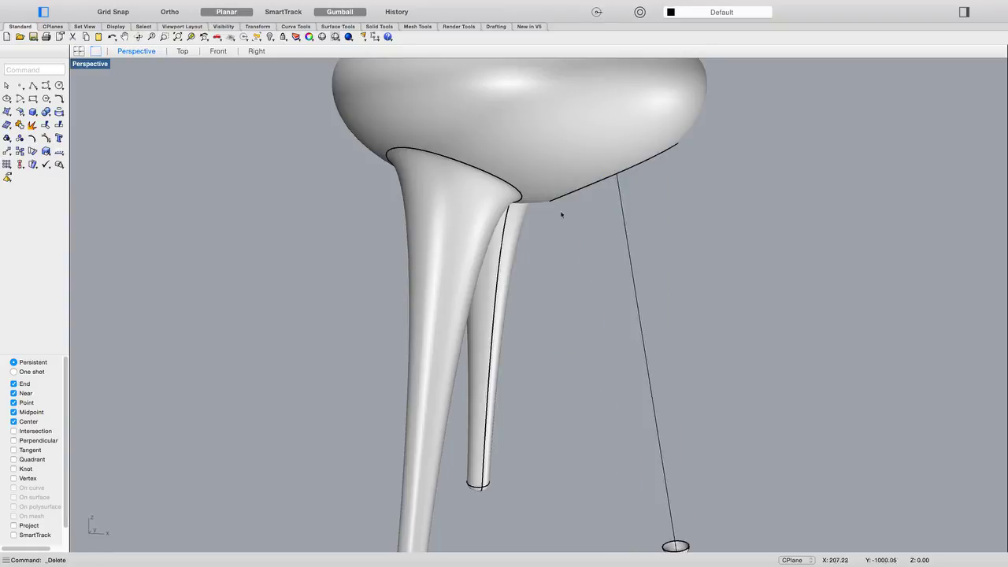
pyautogui.click(492, 208)
pyautogui.press('Delete')
pyautogui.click(486, 256)
pyautogui.press('Delete')
pyautogui.scroll(-4, 562, 260)
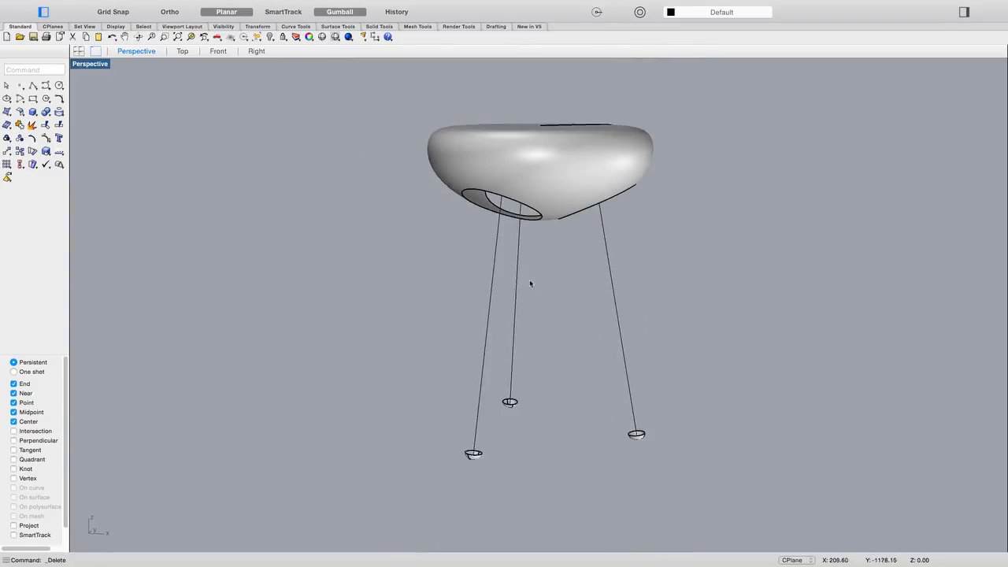
pyautogui.moveTo(530, 284); pyautogui.dragTo(547, 267, button='right')
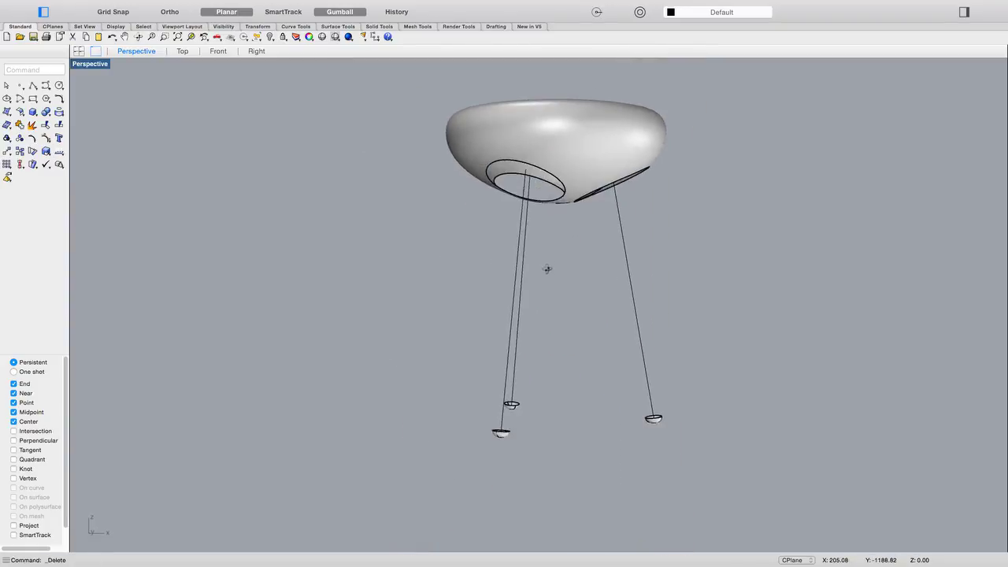
pyautogui.click(58, 102)
pyautogui.moveTo(378, 244); pyautogui.dragTo(466, 207, button='right')
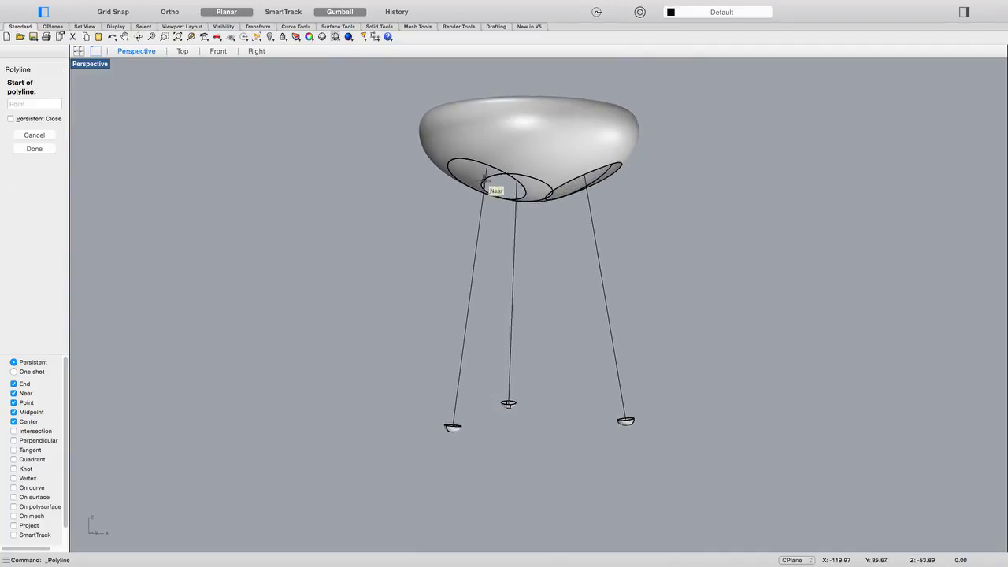
# Draw a vertical polyline down from the leg opening ellipse in the Front view.
pyautogui.click(486, 168)
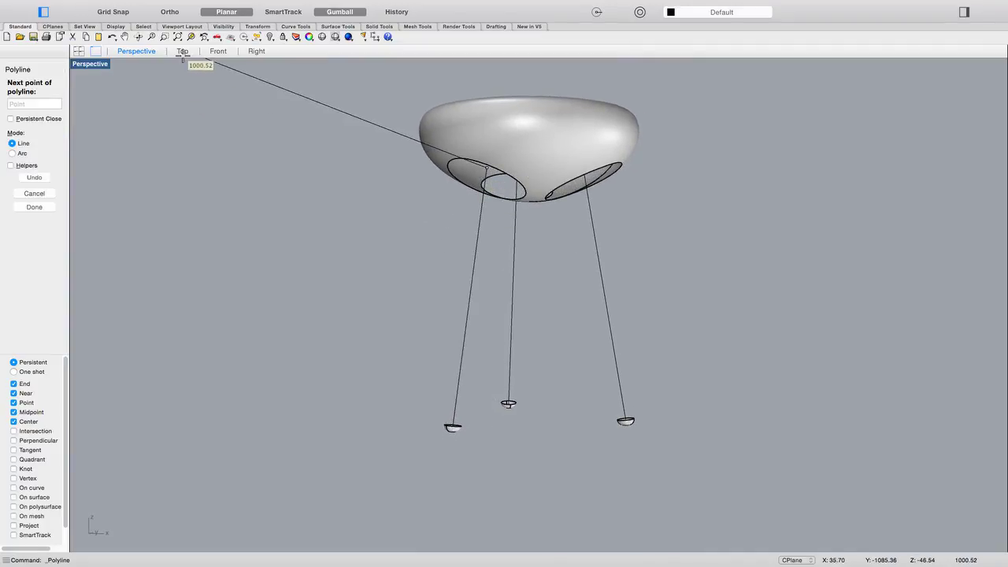
pyautogui.click(218, 52)
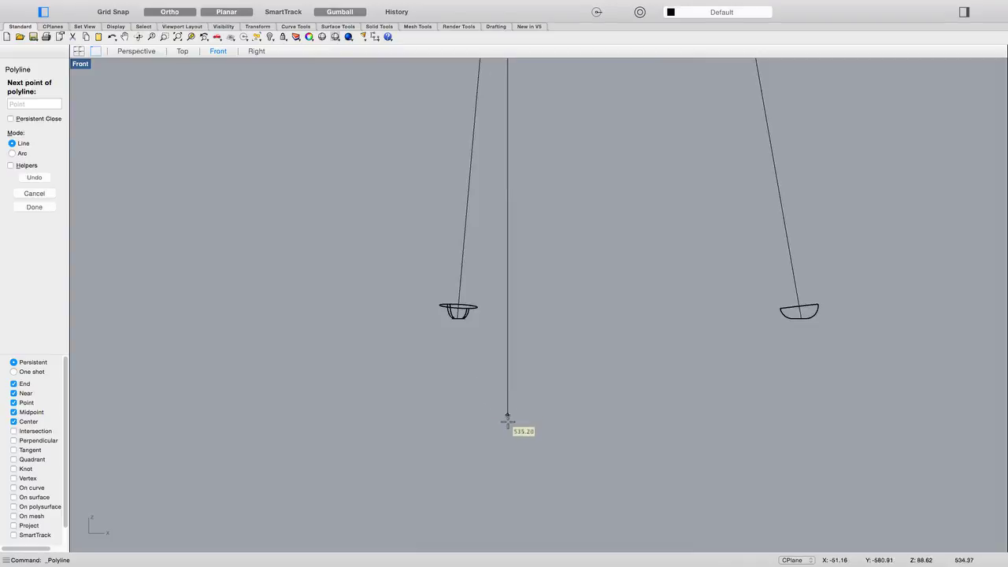
pyautogui.scroll(-3, 509, 425)
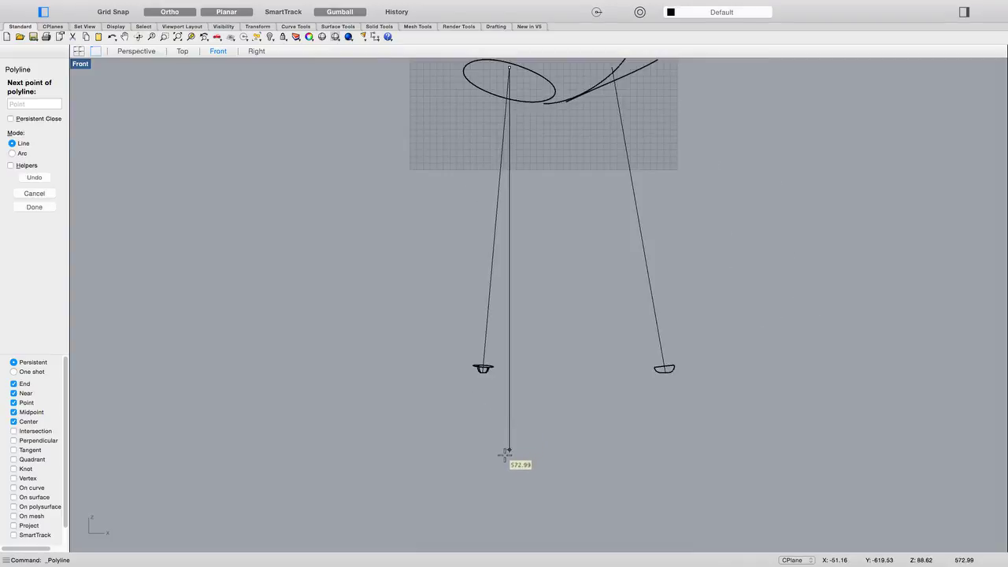
pyautogui.press('F8')
pyautogui.scroll(3, 479, 368)
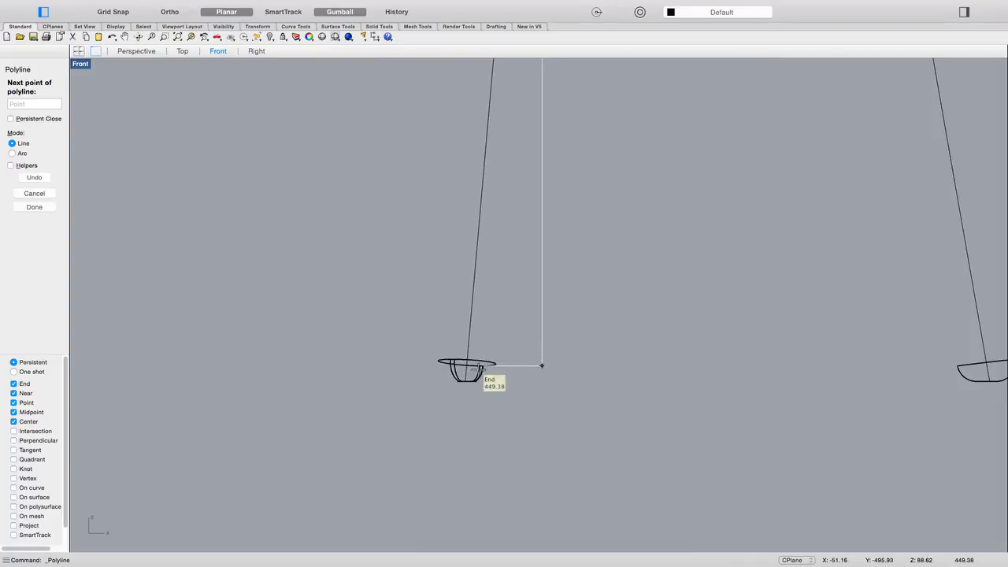
pyautogui.press('Return')
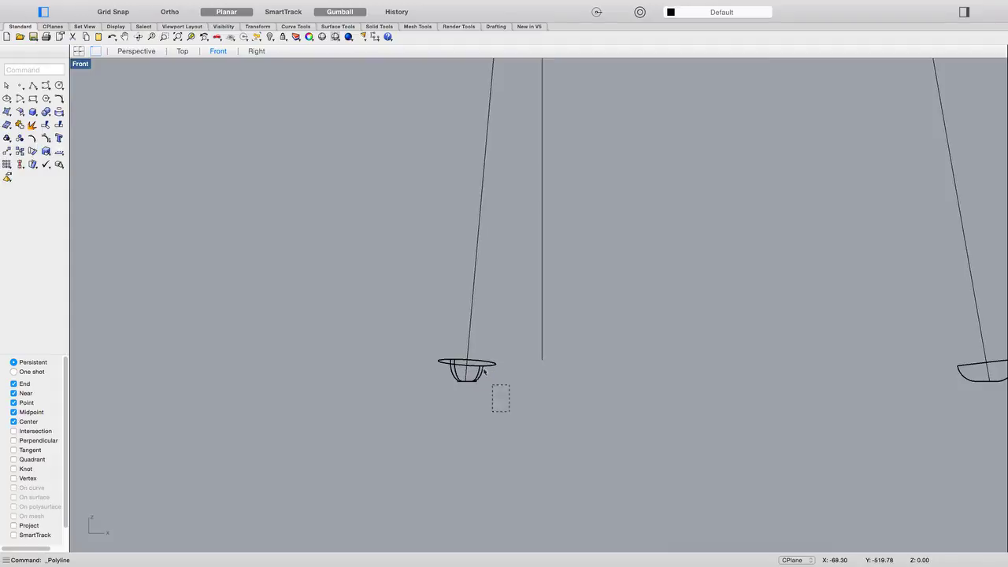
# Delete the three small foot cap curves.
pyautogui.click(485, 371)
pyautogui.press('Delete')
pyautogui.scroll(-3, 496, 401)
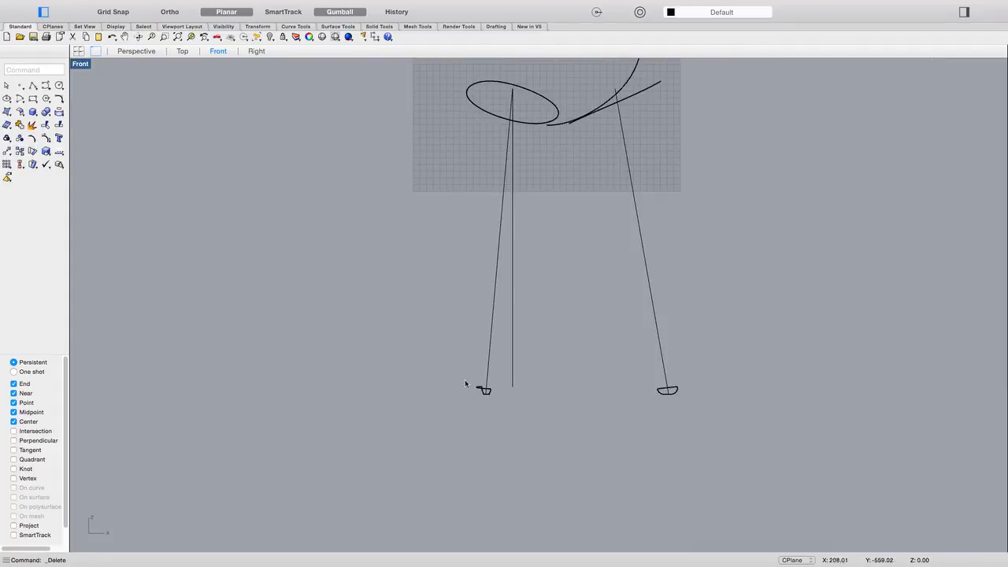
pyautogui.moveTo(397, 423); pyautogui.dragTo(761, 343)
pyautogui.press('Delete')
# Delete the three old slanted leg lines in Perspective, keeping the new vertical line.
pyautogui.click(149, 51)
pyautogui.moveTo(473, 237); pyautogui.dragTo(396, 240, button='right')
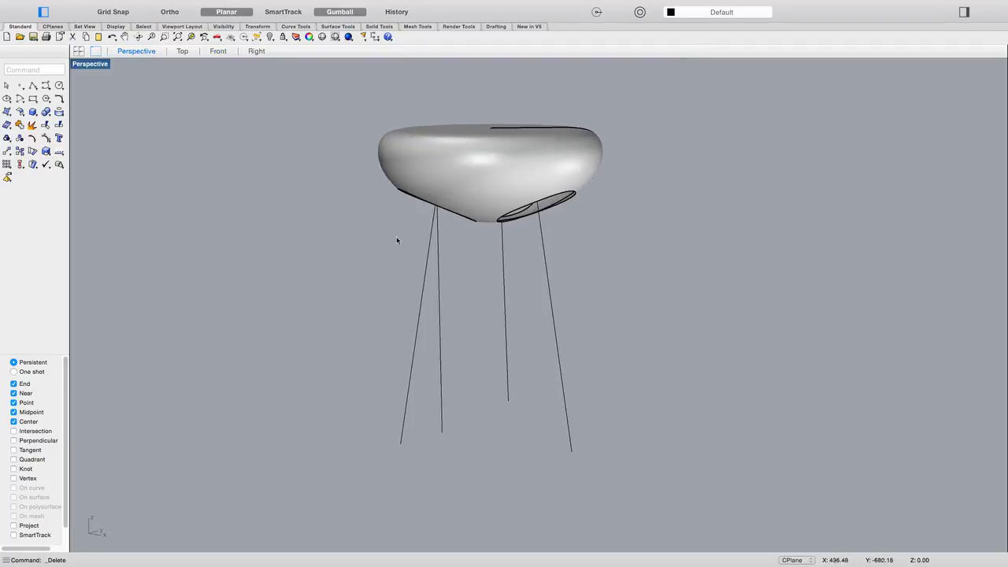
pyautogui.click(426, 264)
pyautogui.press('Delete')
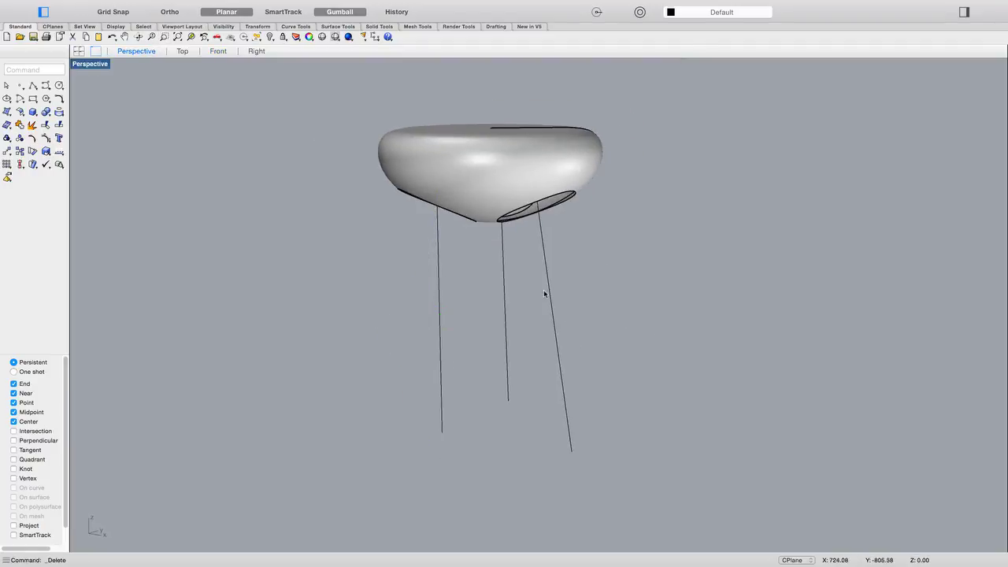
pyautogui.moveTo(552, 294); pyautogui.dragTo(505, 286)
pyautogui.press('Delete')
pyautogui.click(504, 311)
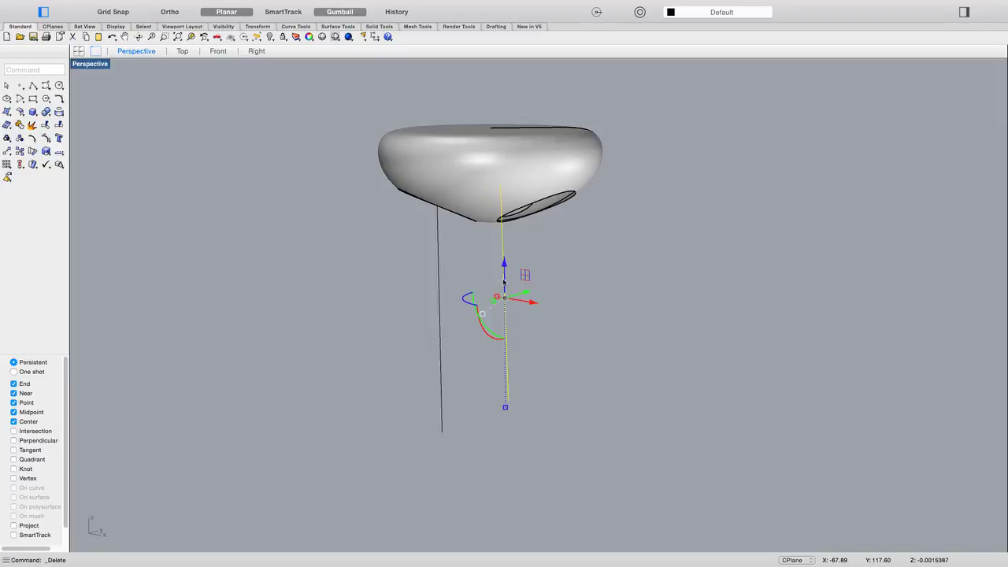
pyautogui.press('Delete')
pyautogui.moveTo(501, 304); pyautogui.dragTo(481, 297, button='right')
pyautogui.click(446, 294)
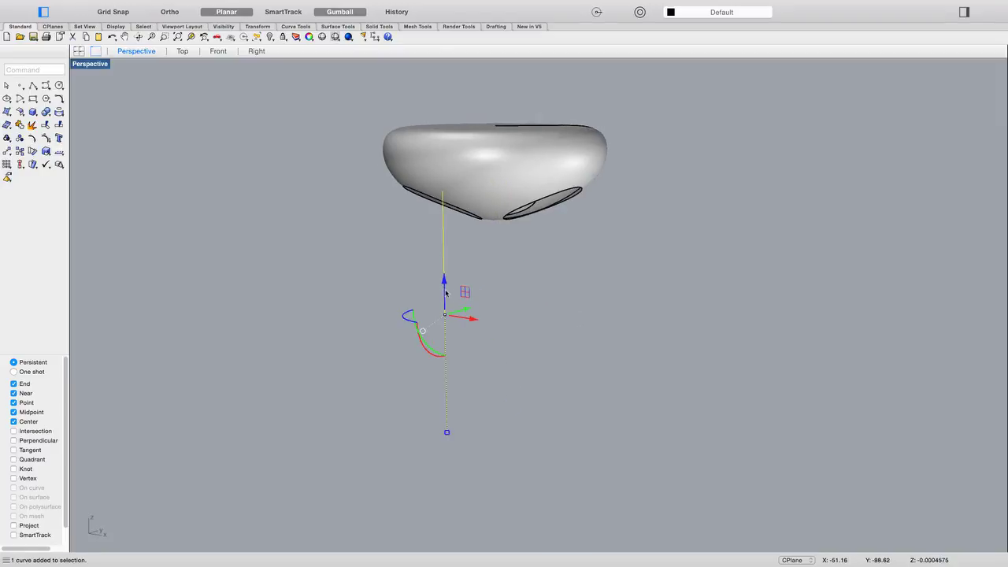
pyautogui.moveTo(84, 128); pyautogui.dragTo(94, 169, button='right')
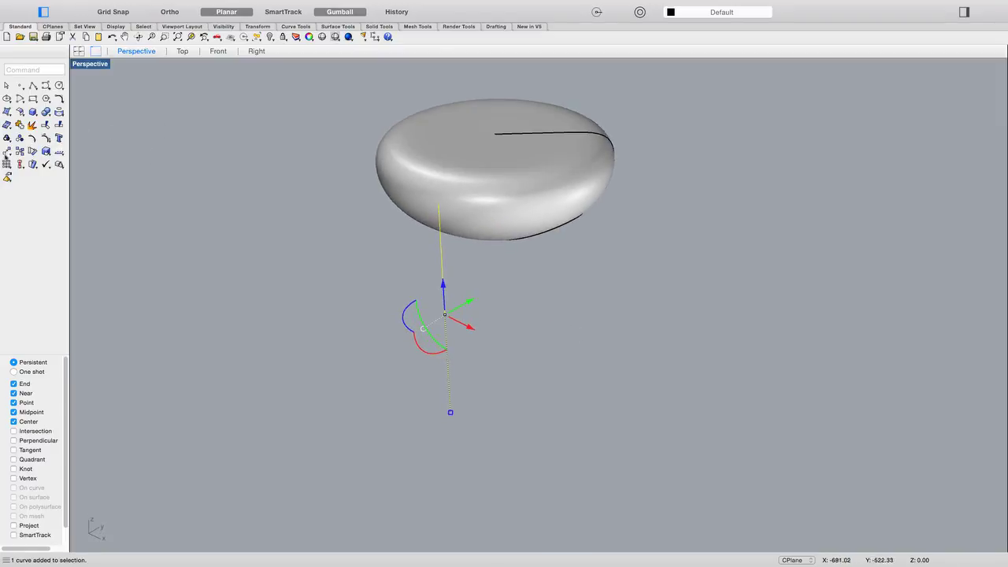
# Start a polar array of the leg line centred at 0, then abandon that attempt.
pyautogui.click(7, 154)
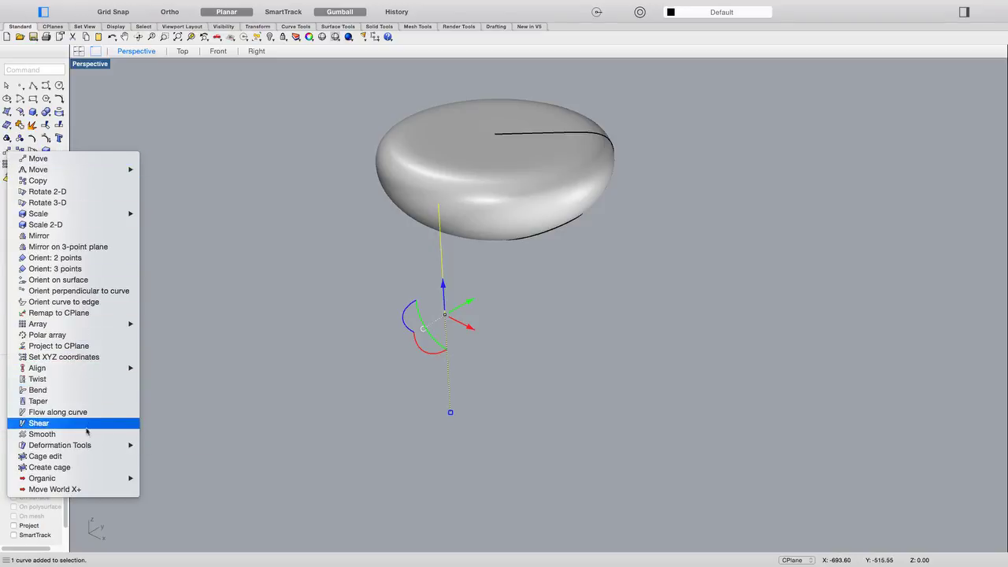
pyautogui.moveTo(93, 375)
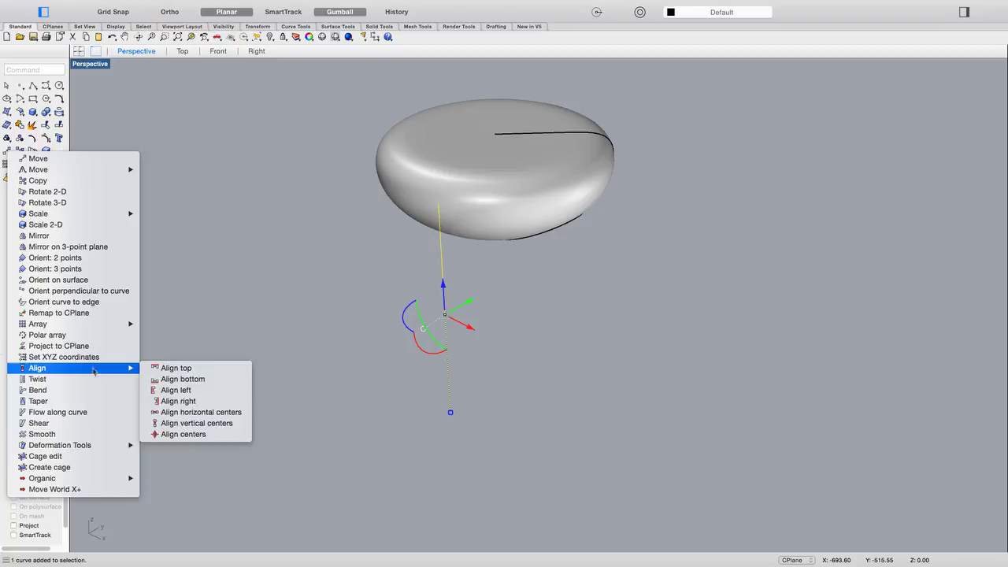
pyautogui.moveTo(93, 329)
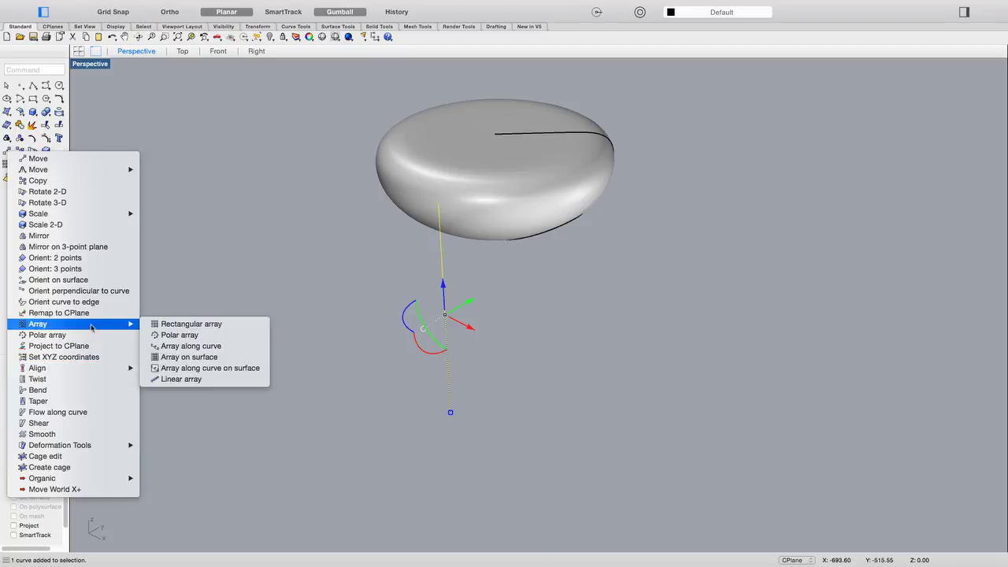
pyautogui.click(176, 335)
pyautogui.write('0')
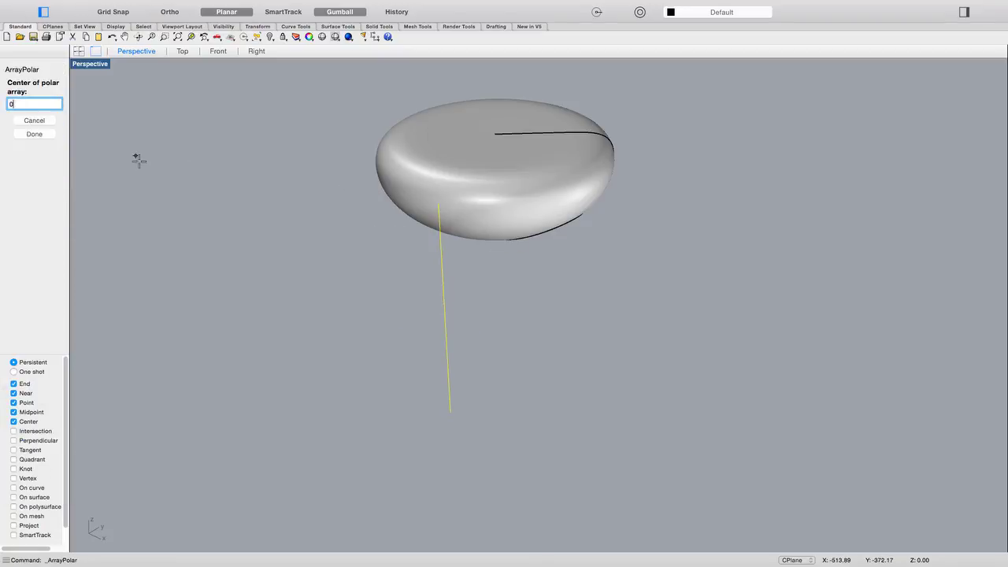
pyautogui.press('Return')
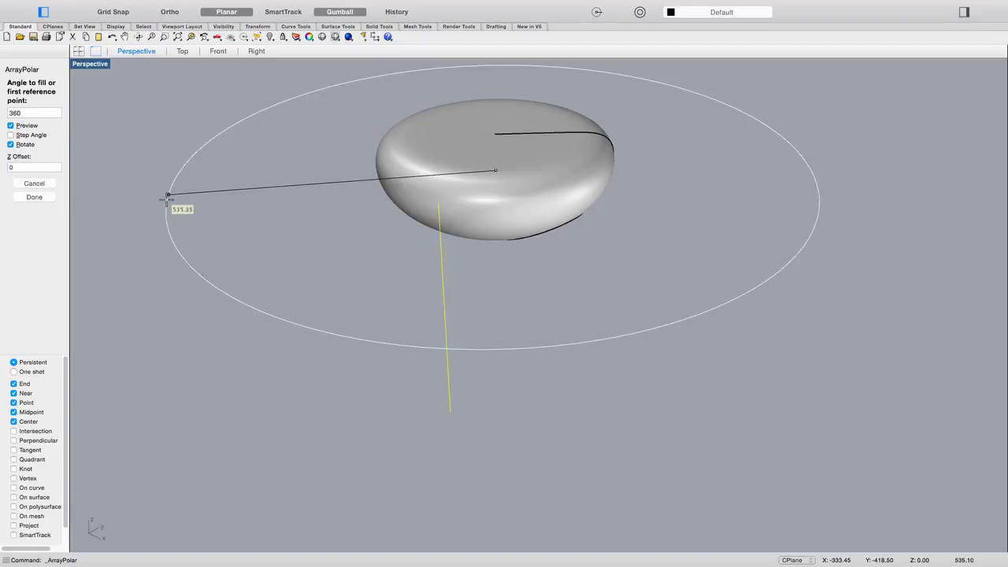
pyautogui.press('Escape')
# Polar-array the leg line about the seat's centre into 3 copies over 360°.
pyautogui.rightClick(165, 193)
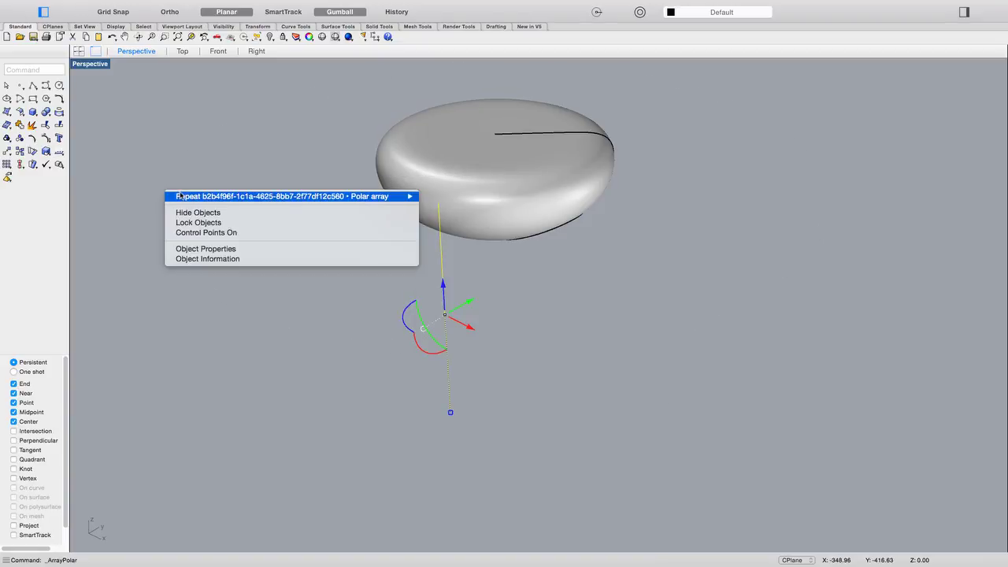
pyautogui.click(180, 196)
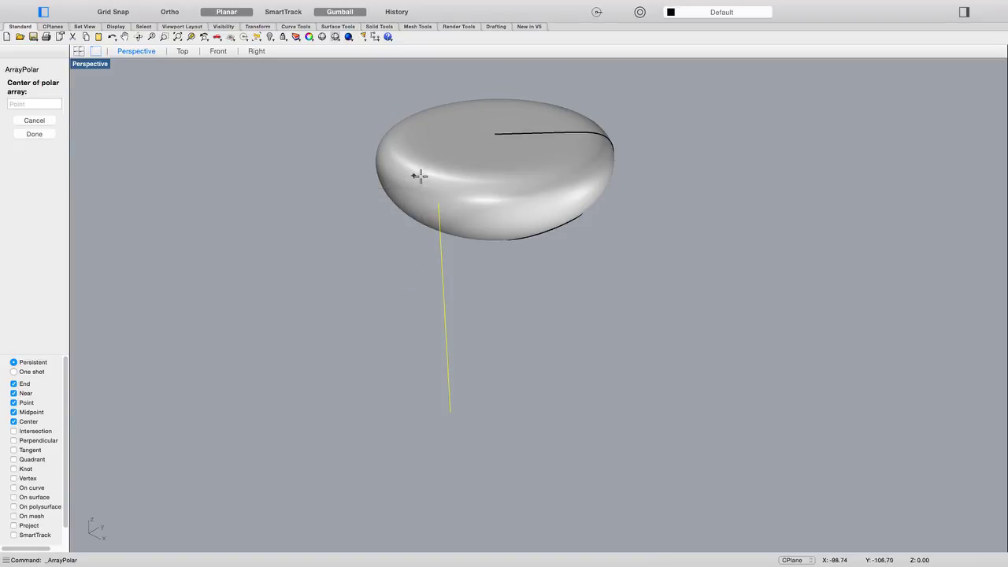
pyautogui.click(404, 206)
pyautogui.press('Return')
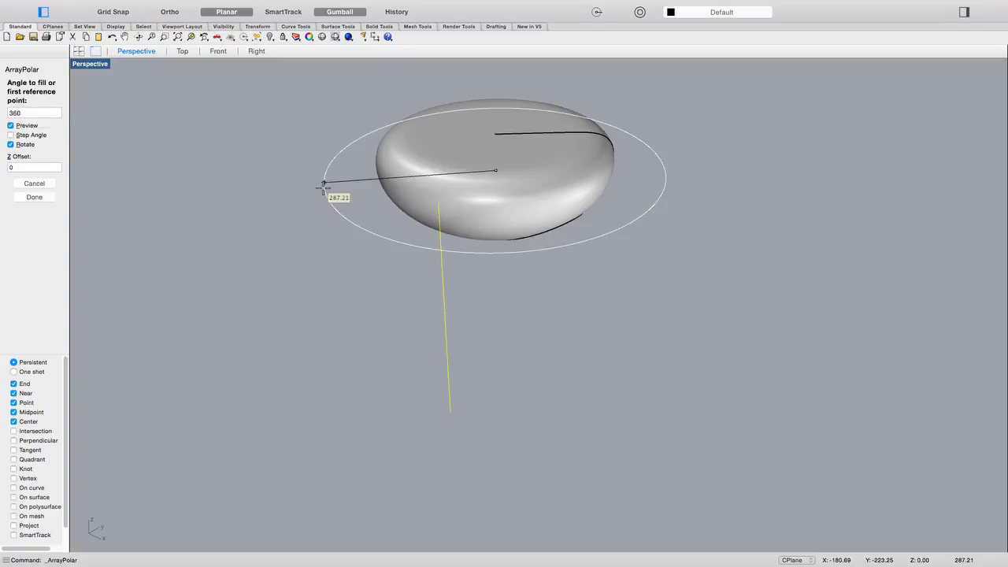
pyautogui.press('Return')
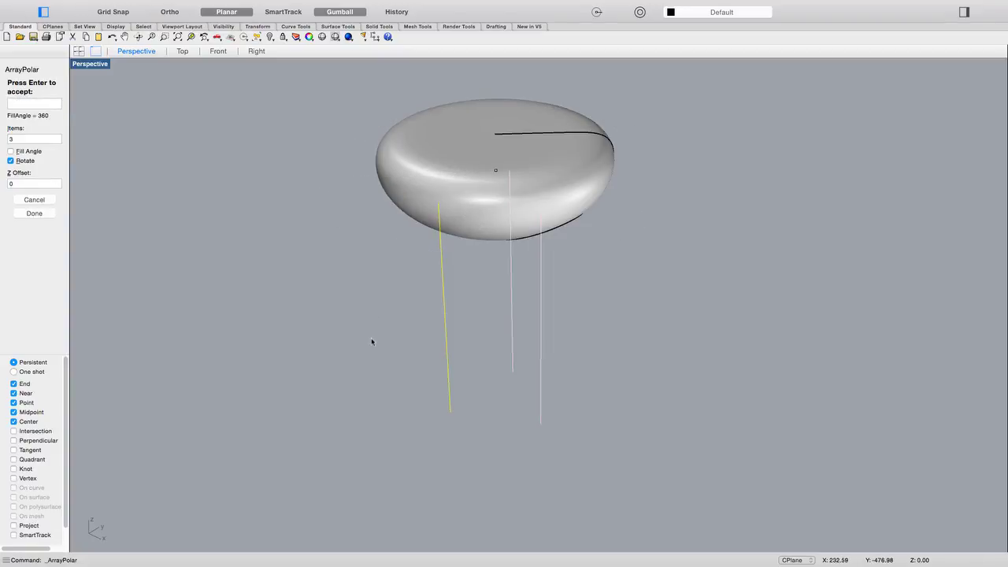
pyautogui.moveTo(372, 341); pyautogui.dragTo(371, 308, button='right')
pyautogui.click(46, 214)
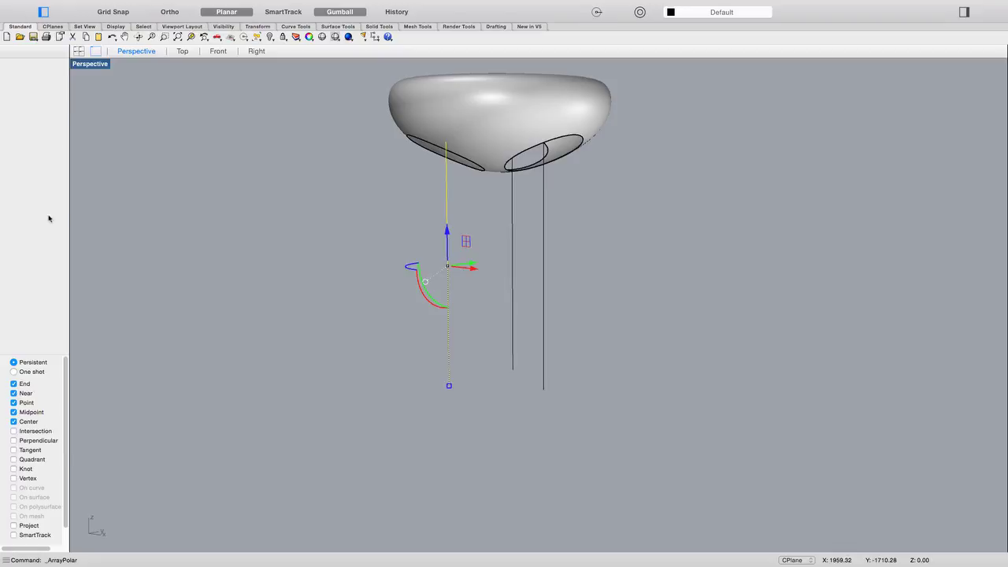
# Draw a vertical cylinder of radius 1 at the leg line's lower end.
pyautogui.click(33, 113)
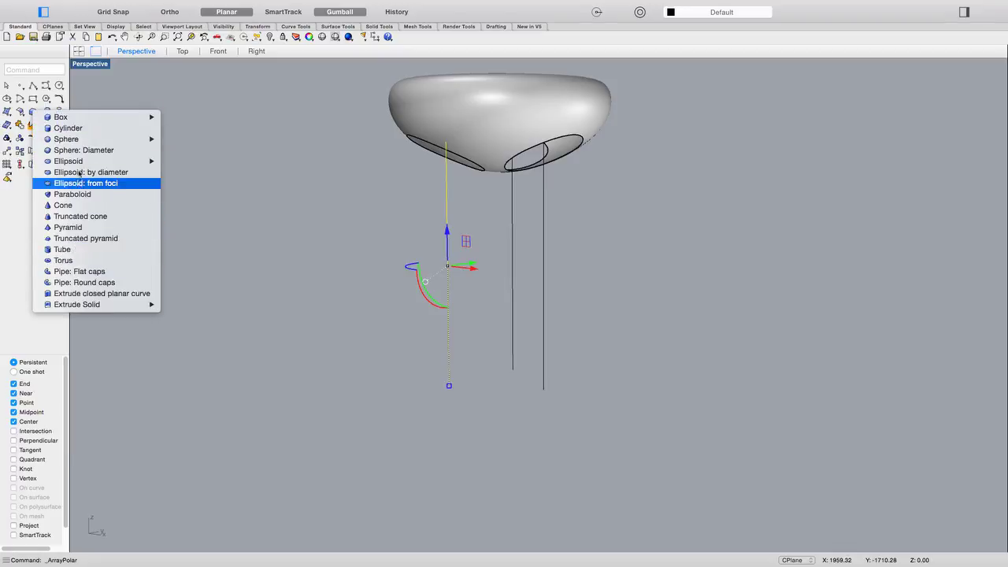
pyautogui.click(84, 128)
pyautogui.click(449, 385)
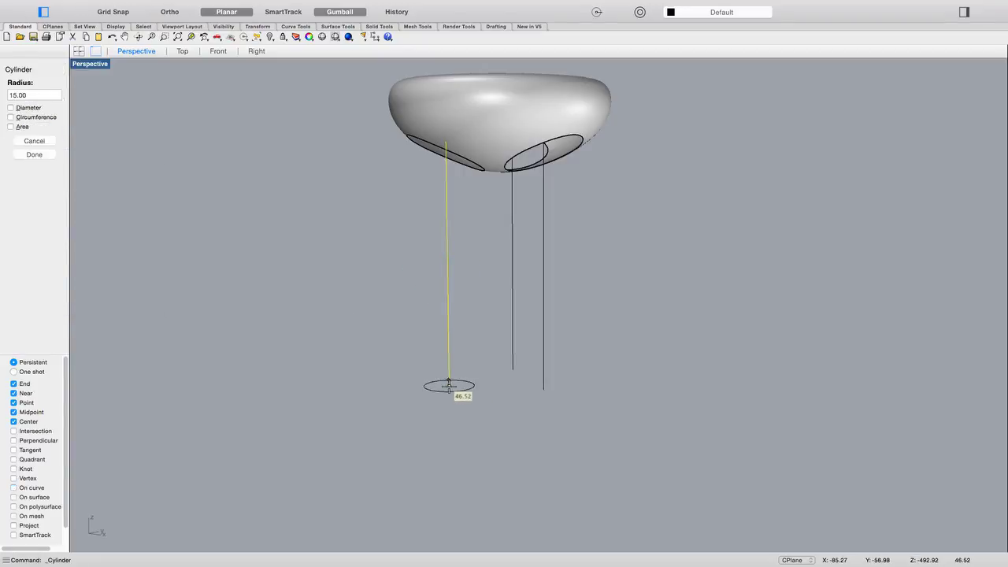
pyautogui.write('15')
pyautogui.press('Return')
pyautogui.press('F8')
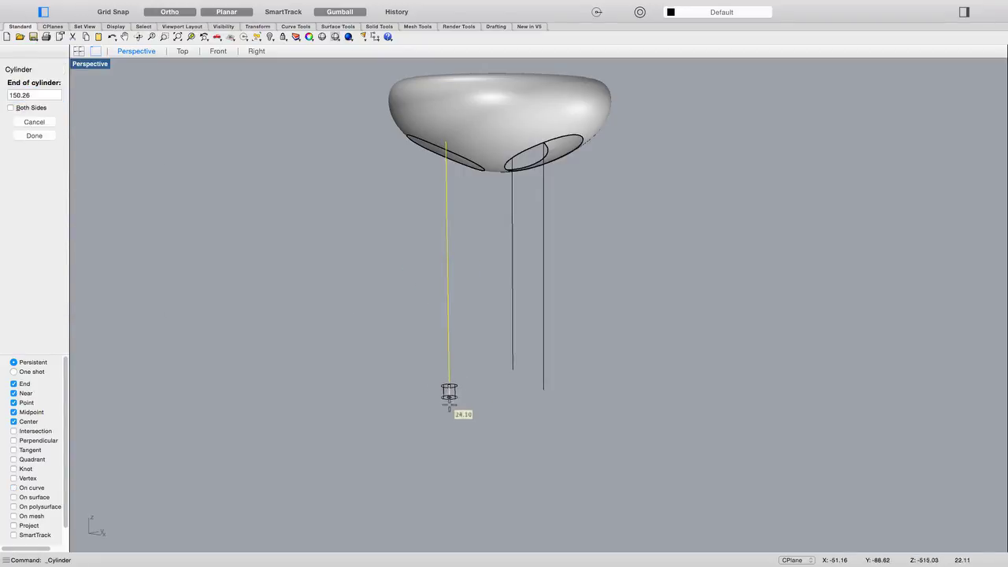
pyautogui.click(450, 453)
# Explode the cylinder and delete its top cap, leaving it open-topped.
pyautogui.click(450, 441)
pyautogui.scroll(5, 465, 394)
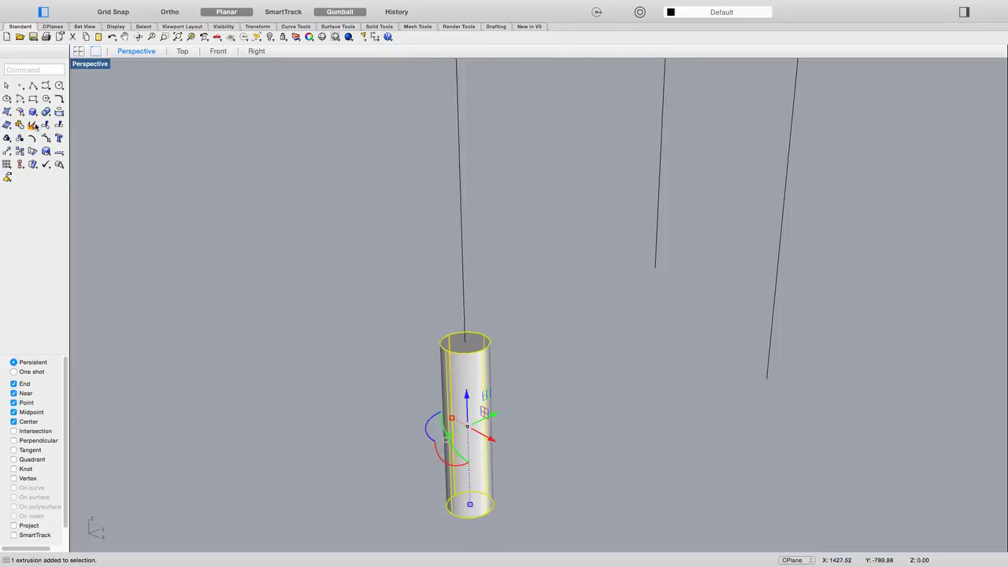
pyautogui.click(35, 127)
pyautogui.moveTo(525, 396); pyautogui.dragTo(526, 308, button='right')
pyautogui.click(476, 369)
pyautogui.press('Delete')
pyautogui.scroll(-5, 488, 371)
pyautogui.scroll(3, 525, 304)
pyautogui.scroll(-2, 525, 300)
pyautogui.scroll(4, 528, 280)
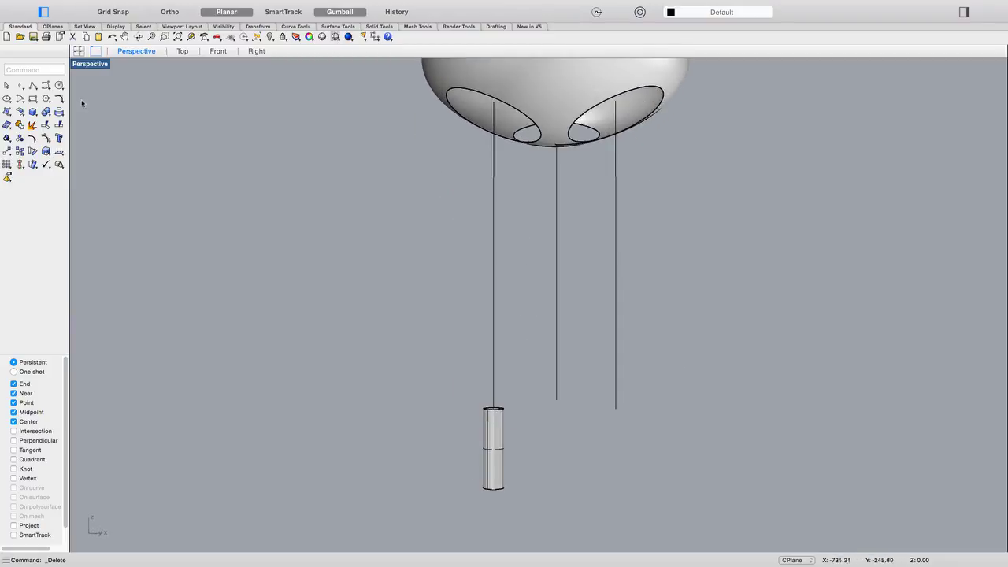
pyautogui.click(34, 113)
pyautogui.click(24, 114)
pyautogui.click(21, 113)
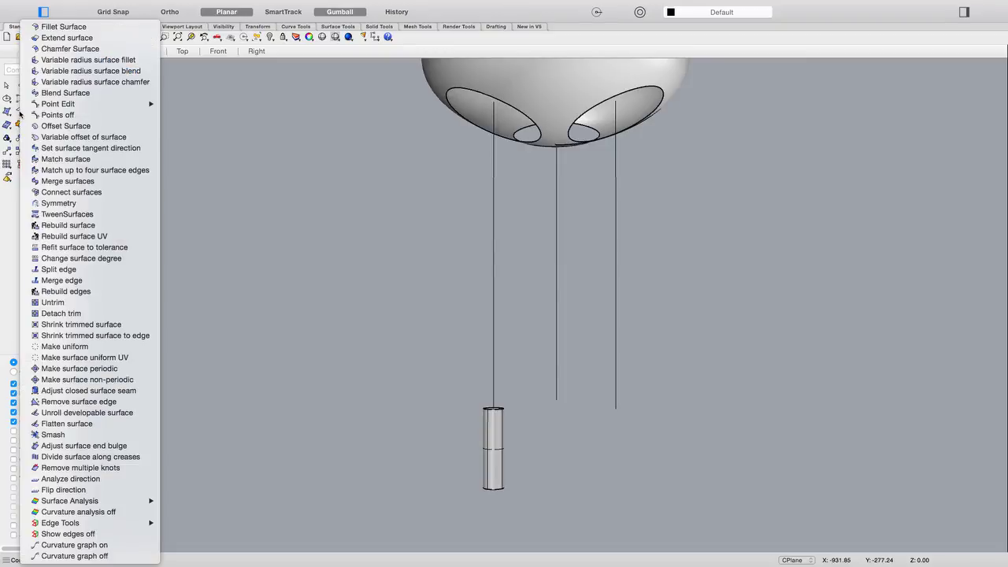
# Blend the seat's left opening edge to the cylinder's top edge with bulges 0.250 and 0.460.
pyautogui.click(63, 93)
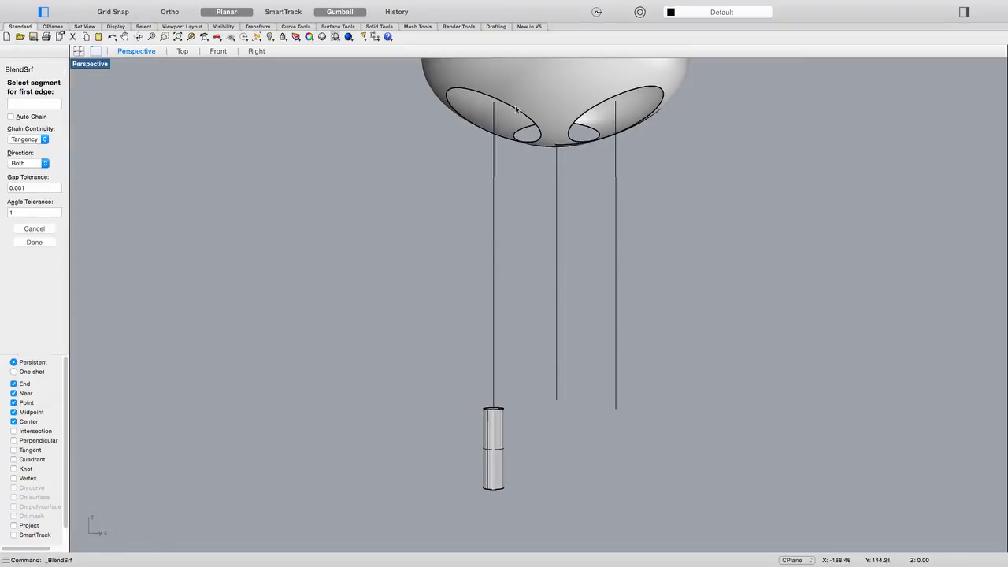
pyautogui.click(516, 109)
pyautogui.moveTo(541, 353); pyautogui.dragTo(498, 462, button='right')
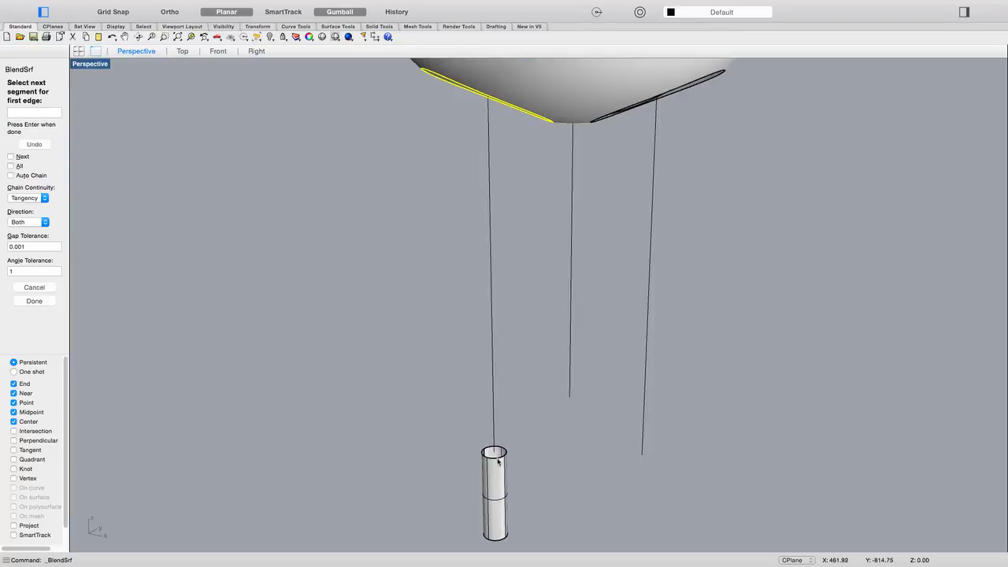
pyautogui.click(498, 462)
pyautogui.press('Return')
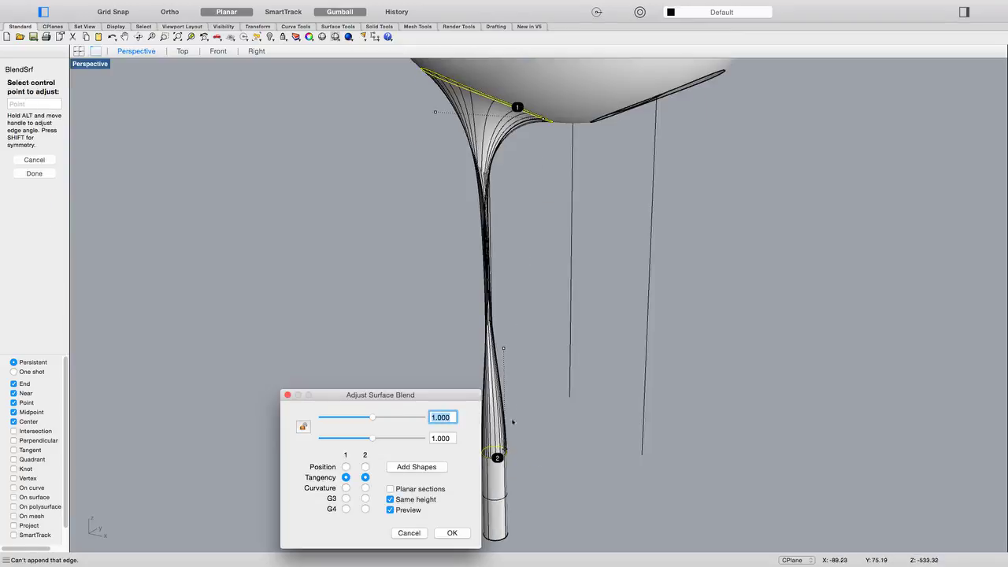
pyautogui.moveTo(373, 420); pyautogui.dragTo(322, 420)
pyautogui.moveTo(374, 444); pyautogui.dragTo(344, 442)
pyautogui.click(465, 535)
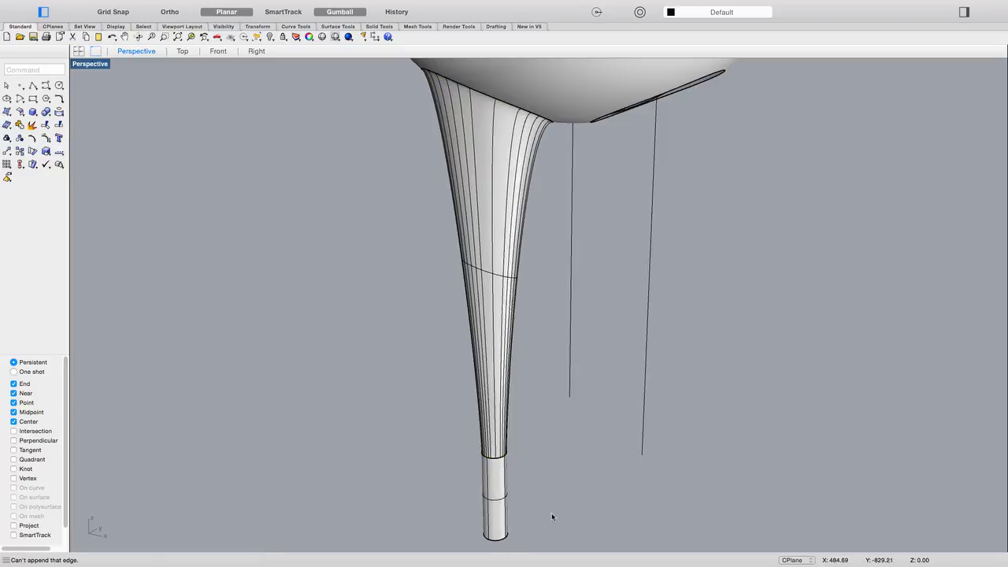
# Delete the small bottom cylinder and the leftover piece below the leg.
pyautogui.click(505, 501)
pyautogui.press('Delete')
pyautogui.scroll(-5, 522, 455)
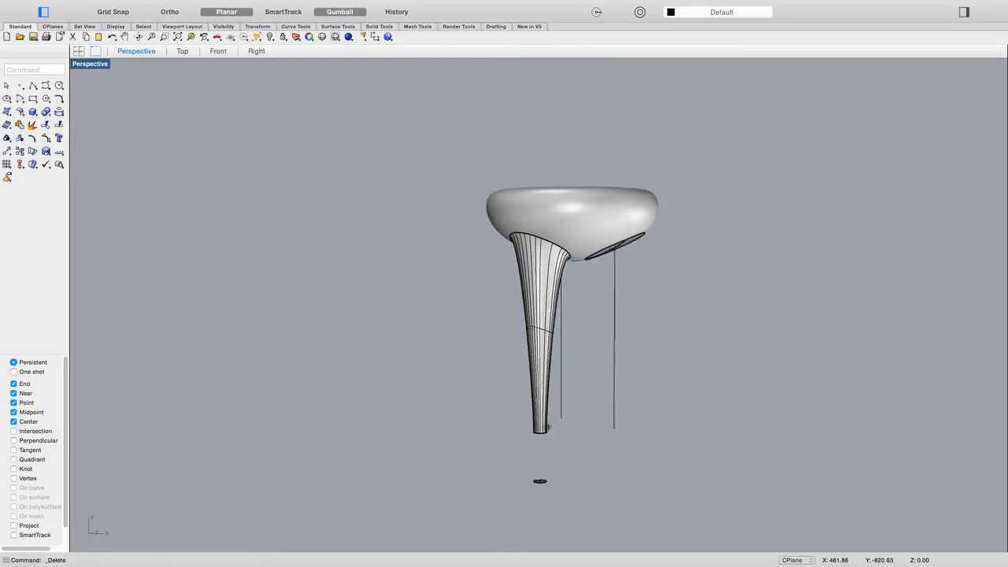
pyautogui.moveTo(565, 321); pyautogui.dragTo(539, 357, button='right')
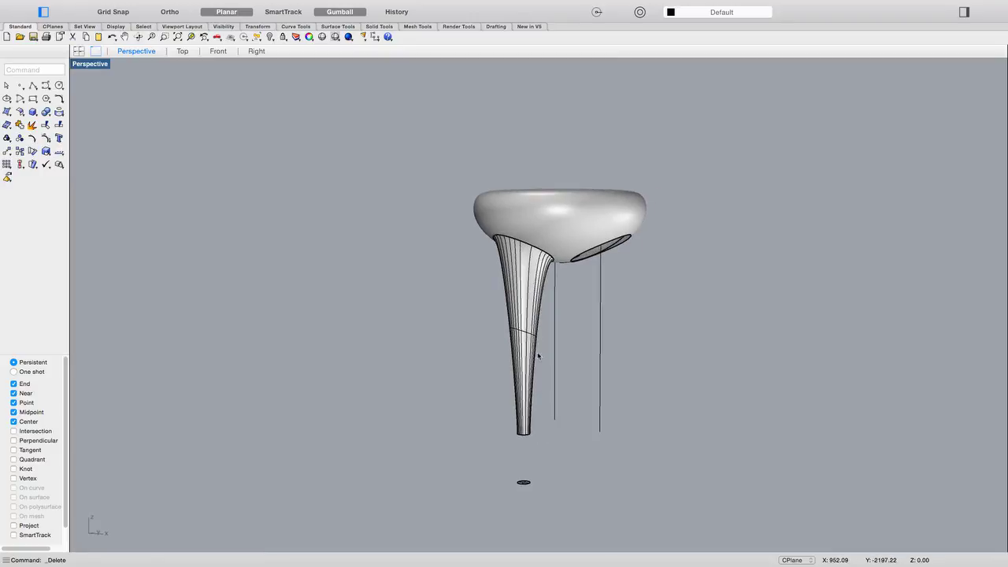
pyautogui.click(524, 483)
pyautogui.press('Delete')
pyautogui.scroll(3, 545, 327)
# Polar-array the flared leg about the origin into 3 legs over 360°.
pyautogui.click(526, 303)
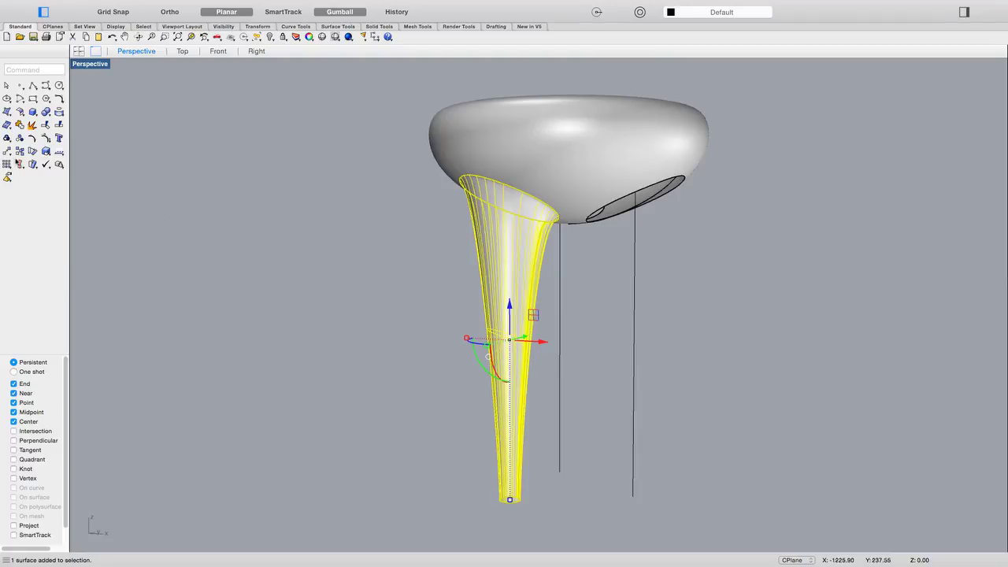
pyautogui.click(9, 164)
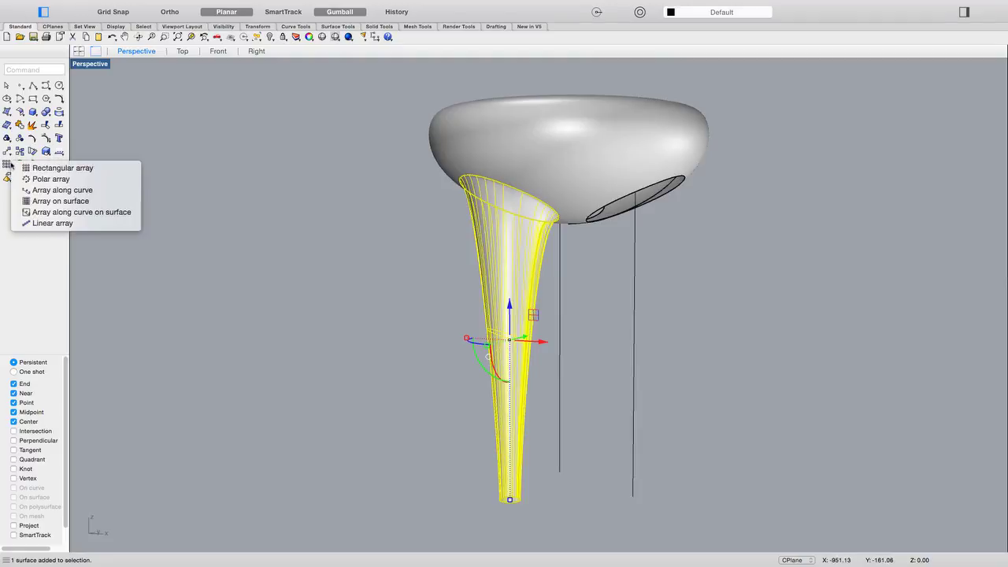
pyautogui.click(50, 179)
pyautogui.scroll(-5, 248, 259)
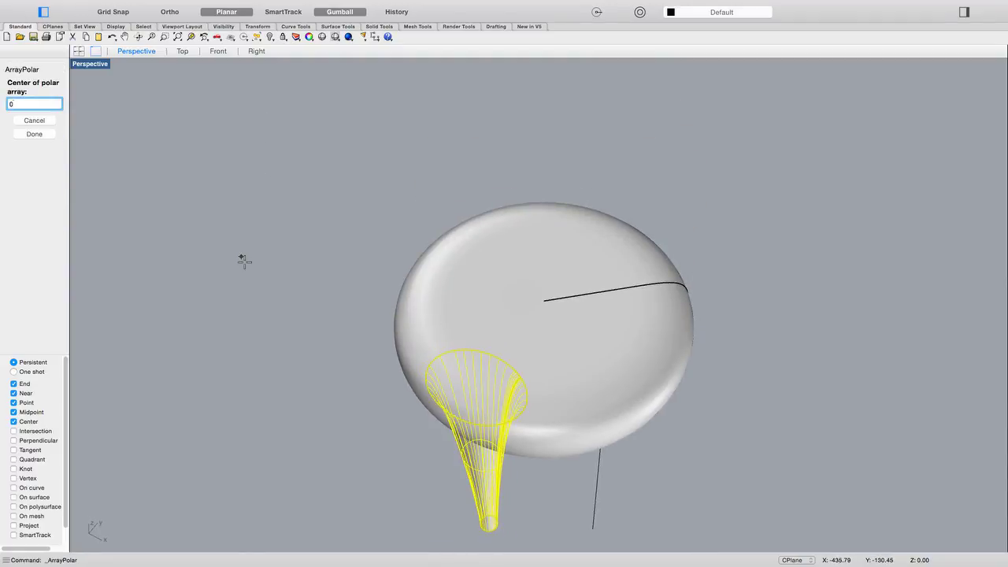
pyautogui.write('0')
pyautogui.press('Return')
pyautogui.press('Return')
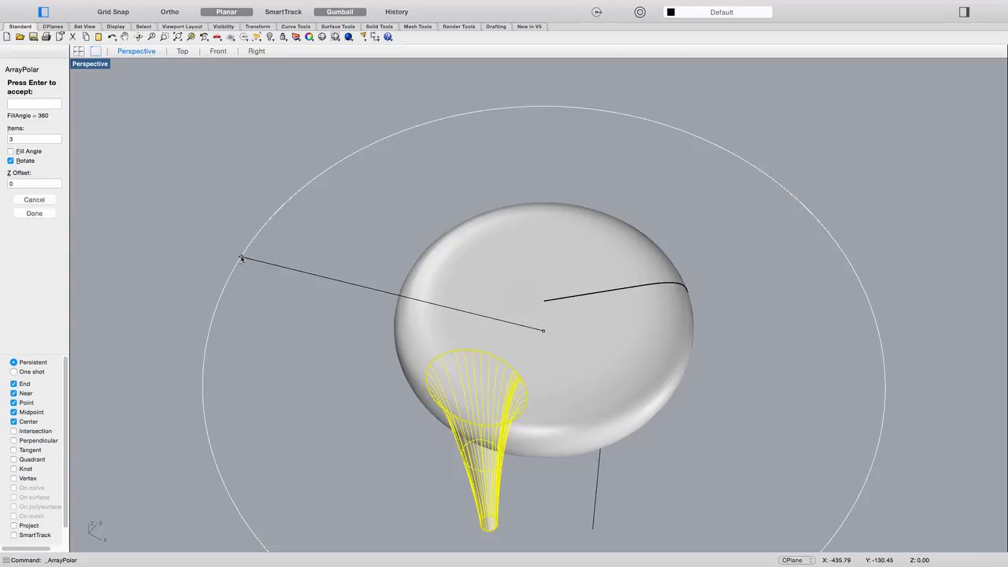
pyautogui.press('Return')
pyautogui.scroll(5, 241, 260)
pyautogui.scroll(5, 281, 291)
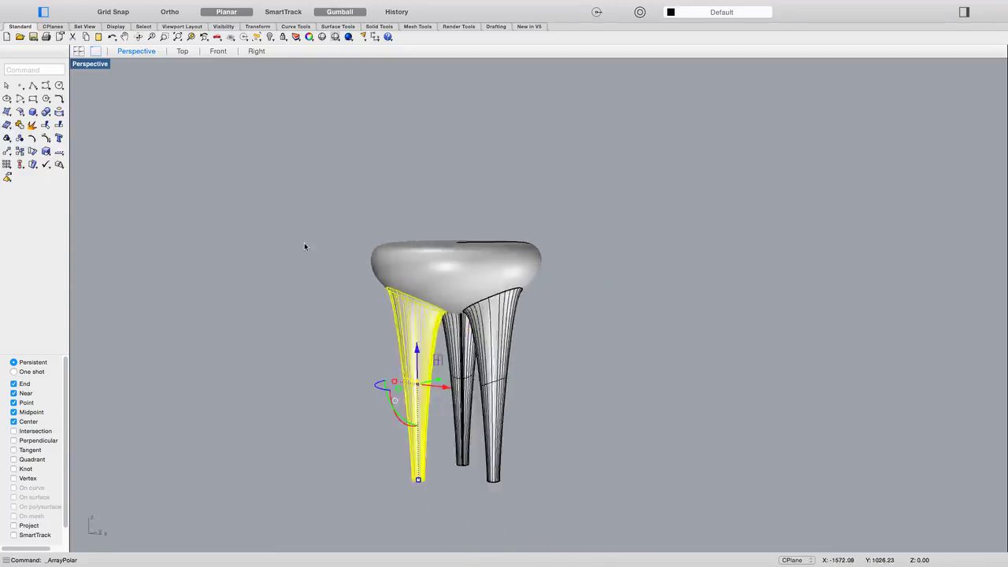
# Join the seat and three legs into one polysurface and Cap the leg ends flat.
pyautogui.press('Escape')
pyautogui.moveTo(611, 486); pyautogui.dragTo(319, 193)
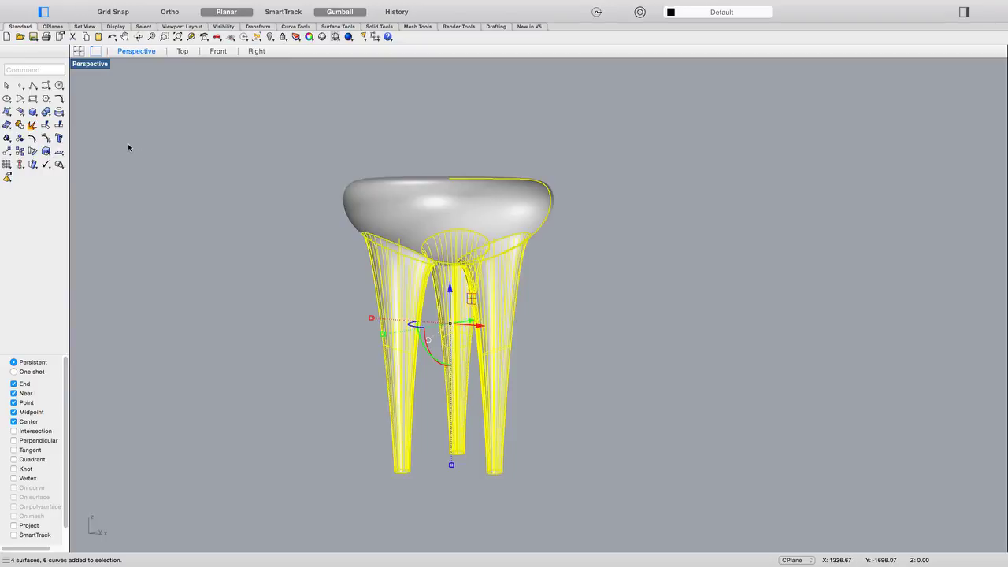
pyautogui.click(32, 125)
pyautogui.write('cap')
pyautogui.press('Return')
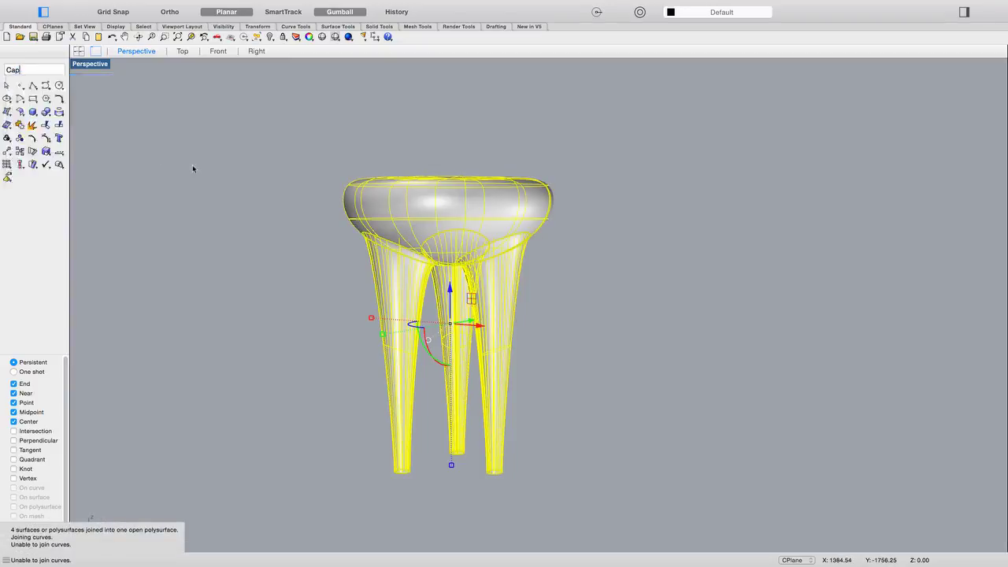
pyautogui.moveTo(259, 320); pyautogui.dragTo(359, 400, button='right')
pyautogui.press('Escape')
pyautogui.scroll(5, 382, 399)
pyautogui.scroll(3, 382, 400)
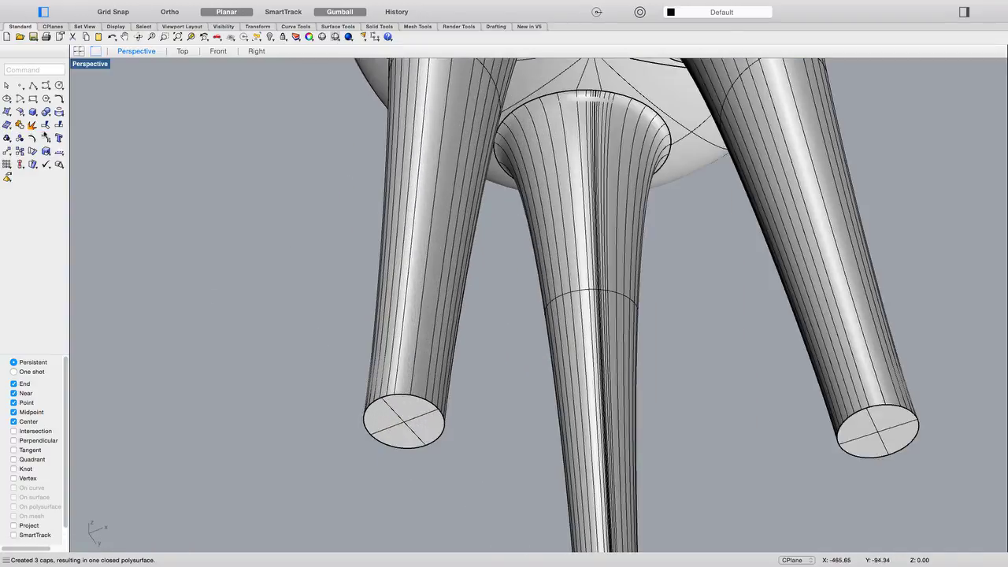
# Fillet the bottom rim edges of the left, middle and right legs at radius 10.
pyautogui.click(46, 114)
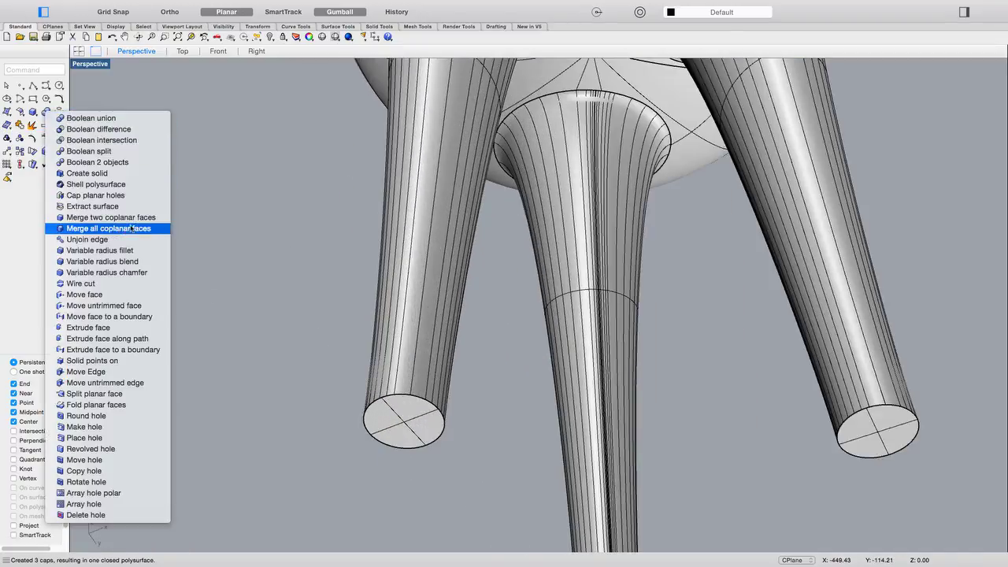
pyautogui.click(102, 250)
pyautogui.click(433, 407)
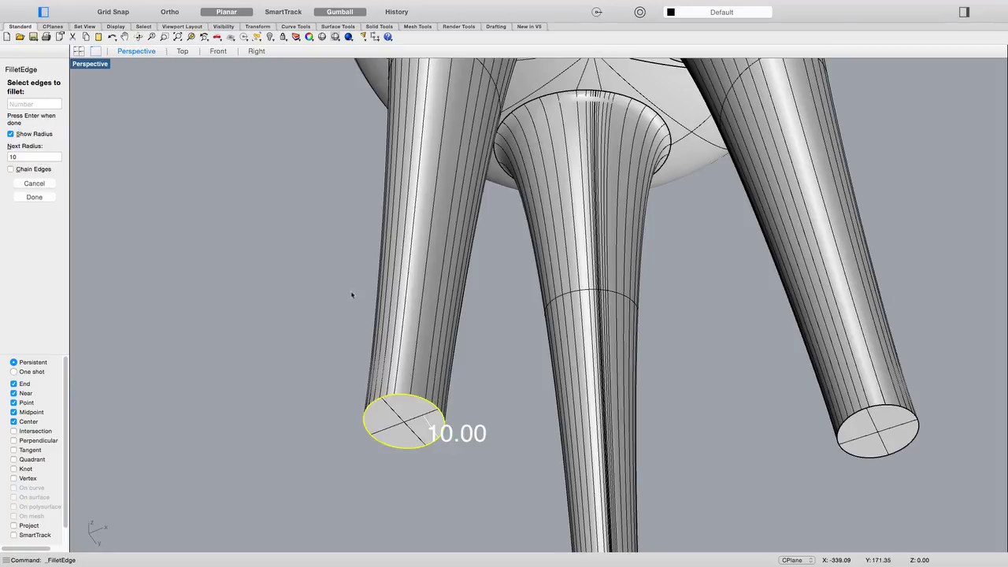
pyautogui.scroll(-5, 349, 292)
pyautogui.click(468, 441)
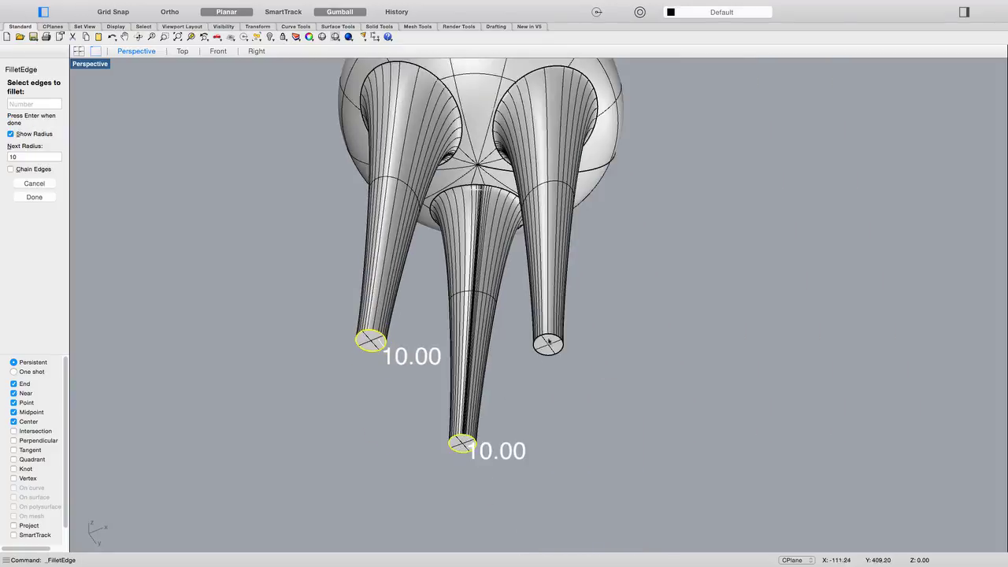
pyautogui.click(552, 341)
pyautogui.press('Return')
pyautogui.press('Return')
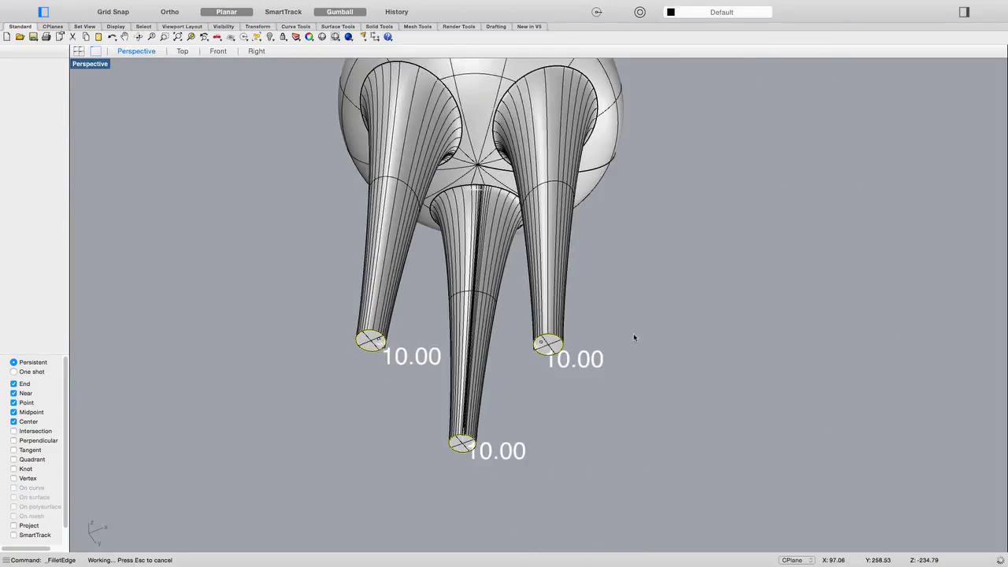
pyautogui.scroll(-5, 626, 319)
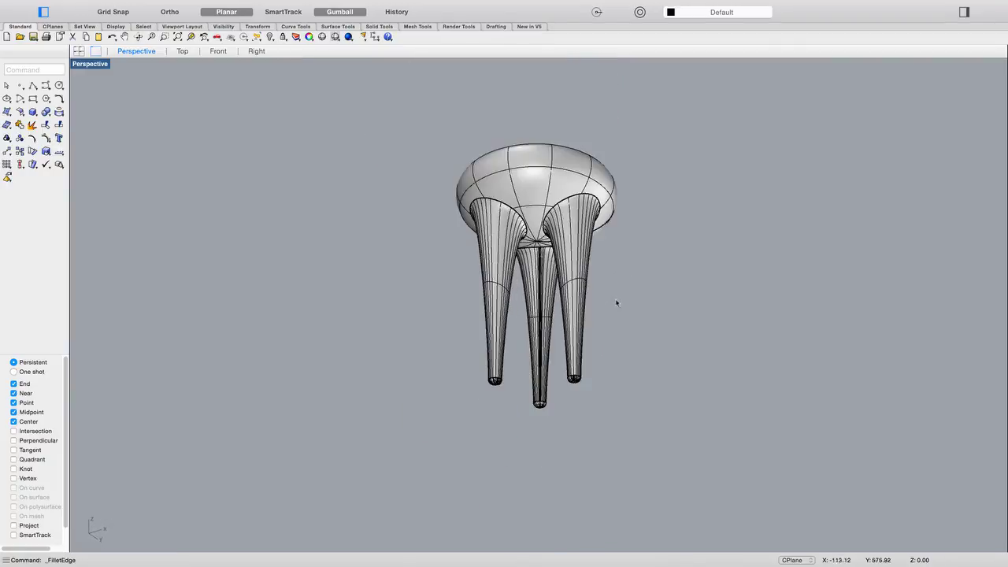
pyautogui.moveTo(617, 302); pyautogui.dragTo(610, 351, button='right')
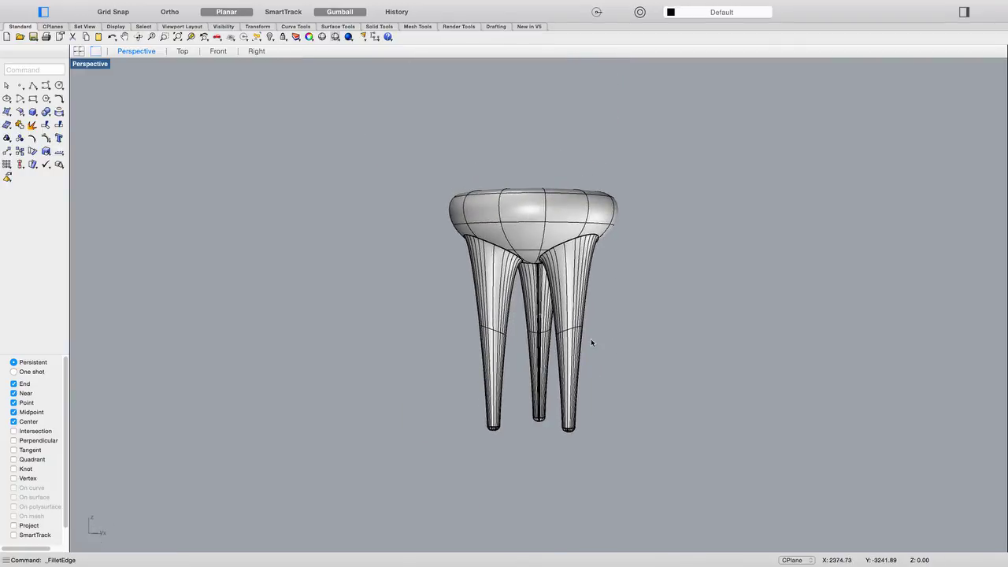
pyautogui.scroll(3, 557, 262)
pyautogui.moveTo(562, 316)
pyautogui.mouseDown(button='right')
pyautogui.moveTo(559, 268)
pyautogui.moveTo(545, 319)
pyautogui.mouseUp(button='right')
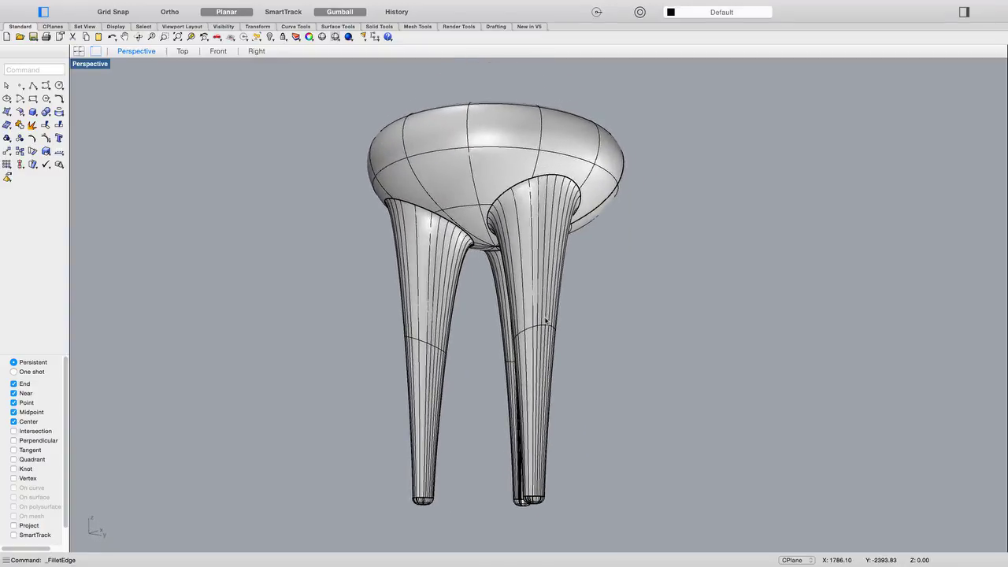
pyautogui.moveTo(544, 260); pyautogui.dragTo(526, 205, button='right')
pyautogui.moveTo(405, 258); pyautogui.dragTo(437, 275, button='right')
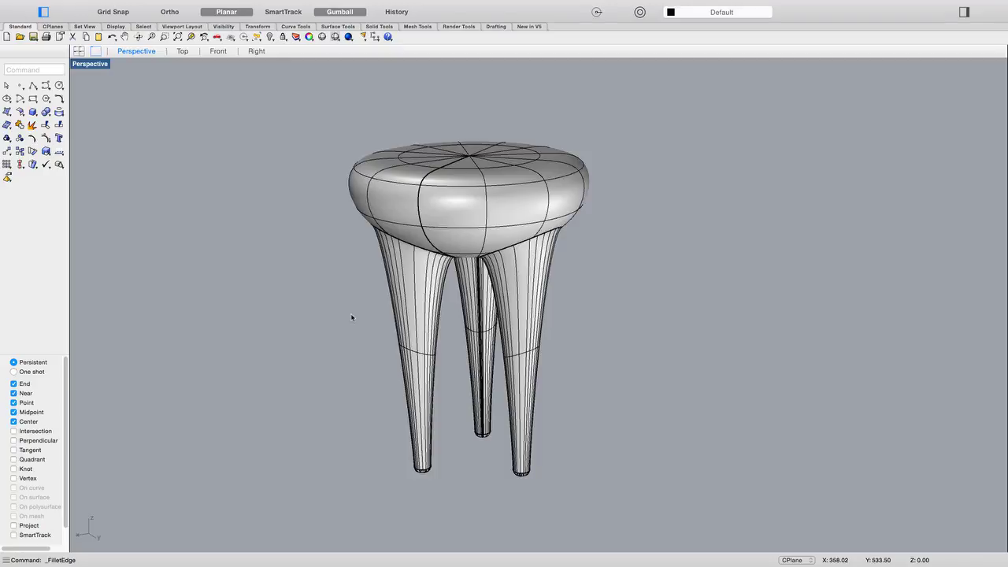
pyautogui.moveTo(350, 315); pyautogui.dragTo(372, 324, button='right')
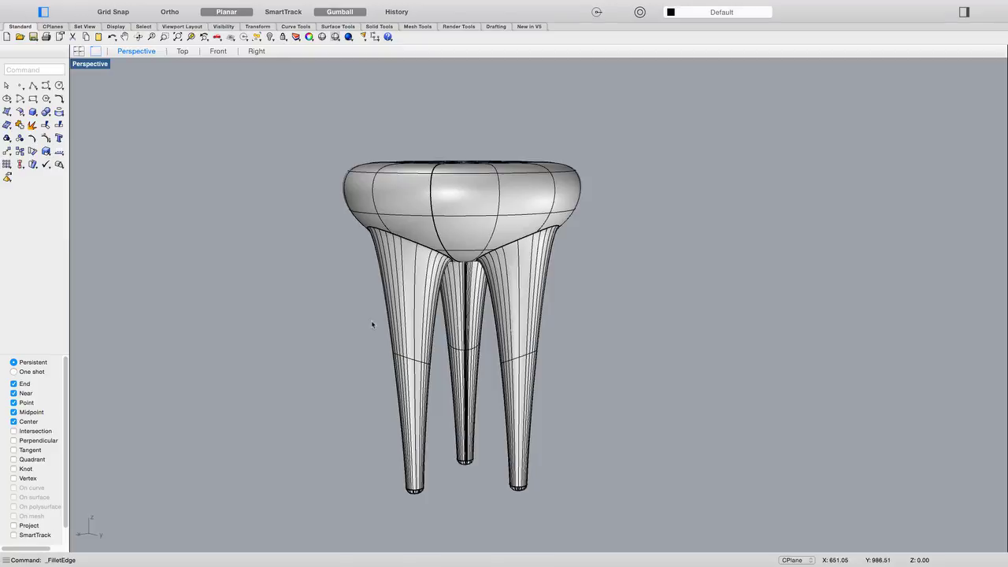
pyautogui.moveTo(371, 322); pyautogui.dragTo(409, 321, button='right')
# Apply Draft Angle analysis to the stool over a 0–2 range, checking the blue top and red sides.
pyautogui.click(410, 320)
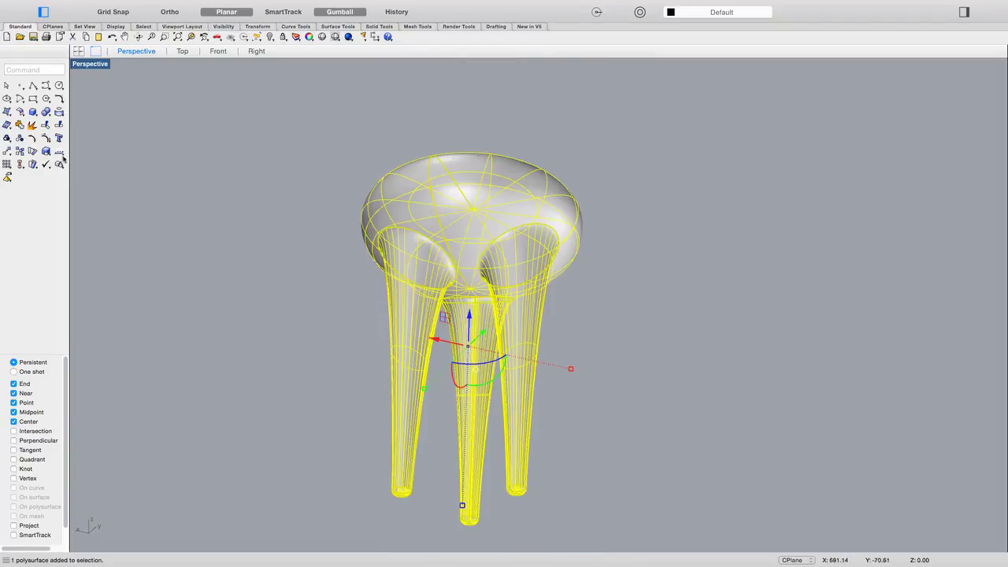
pyautogui.moveTo(150, 354)
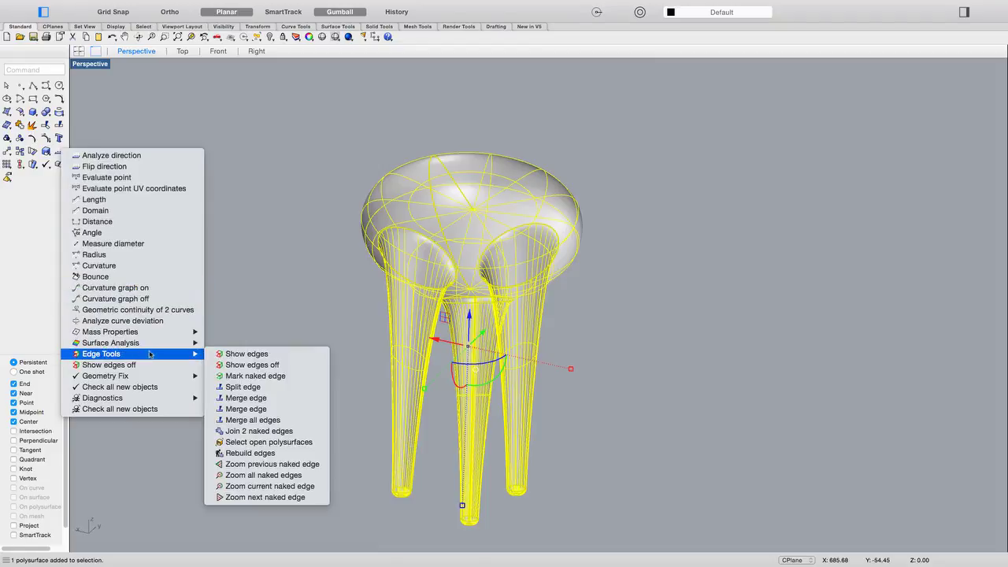
pyautogui.click(303, 368)
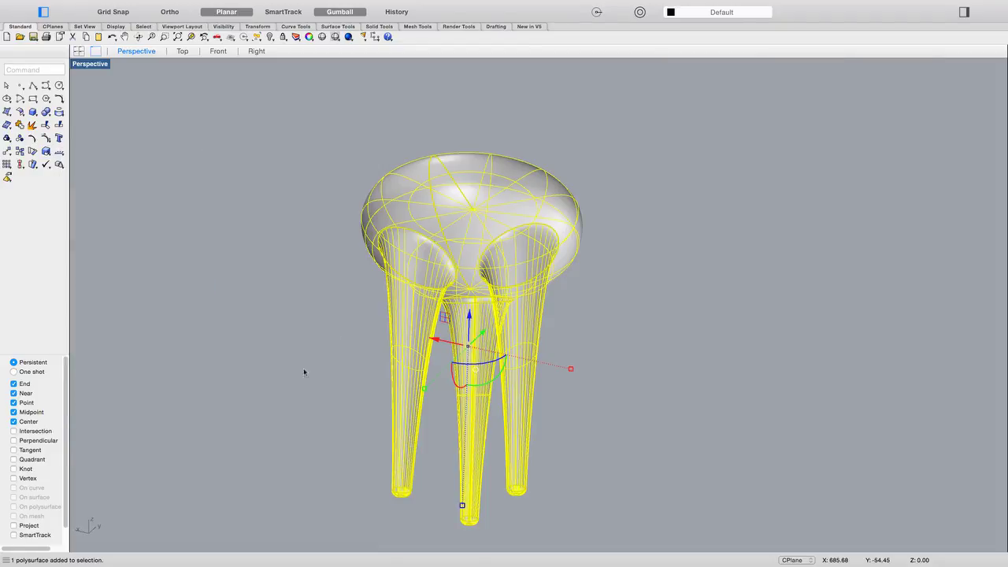
pyautogui.moveTo(327, 382); pyautogui.dragTo(315, 443, button='right')
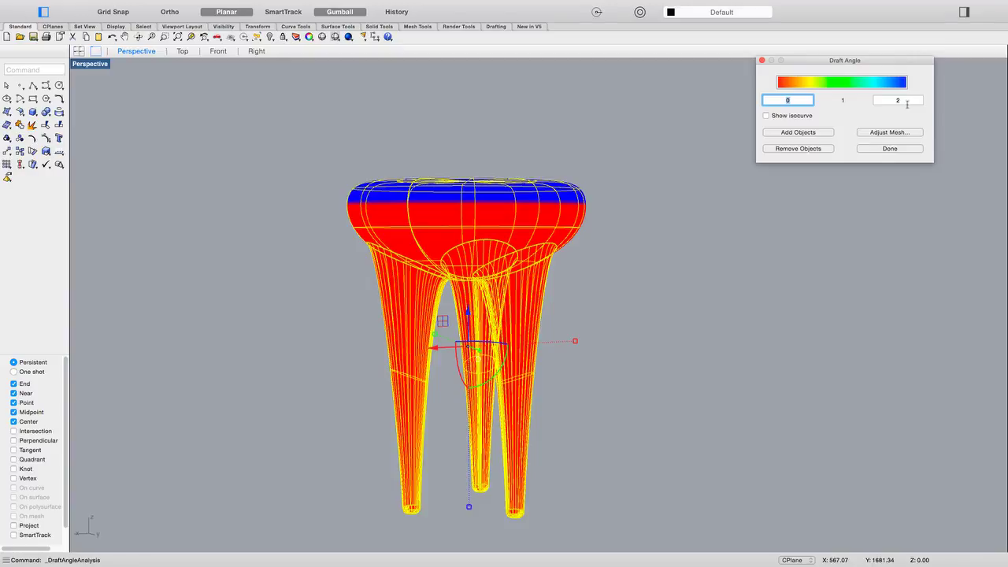
pyautogui.moveTo(752, 186); pyautogui.dragTo(597, 331, button='right')
pyautogui.click(616, 288)
pyautogui.click(501, 277)
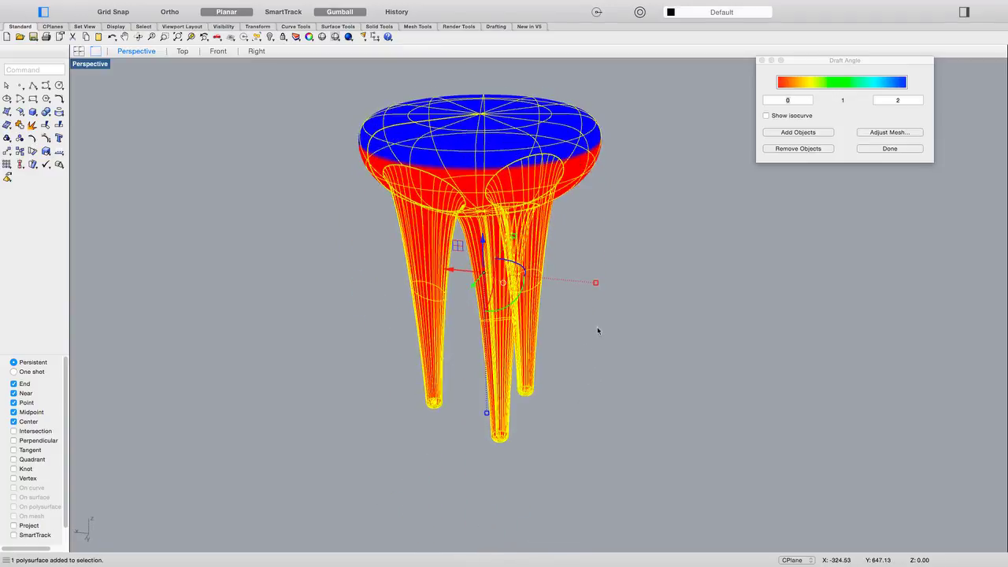
# Copy and paste the stool, then move the duplicate to the left of the original.
pyautogui.press('super+c')
pyautogui.press('super+v')
pyautogui.moveTo(637, 403); pyautogui.dragTo(560, 331, button='right')
pyautogui.scroll(3, 560, 331)
pyautogui.moveTo(545, 323); pyautogui.dragTo(263, 276)
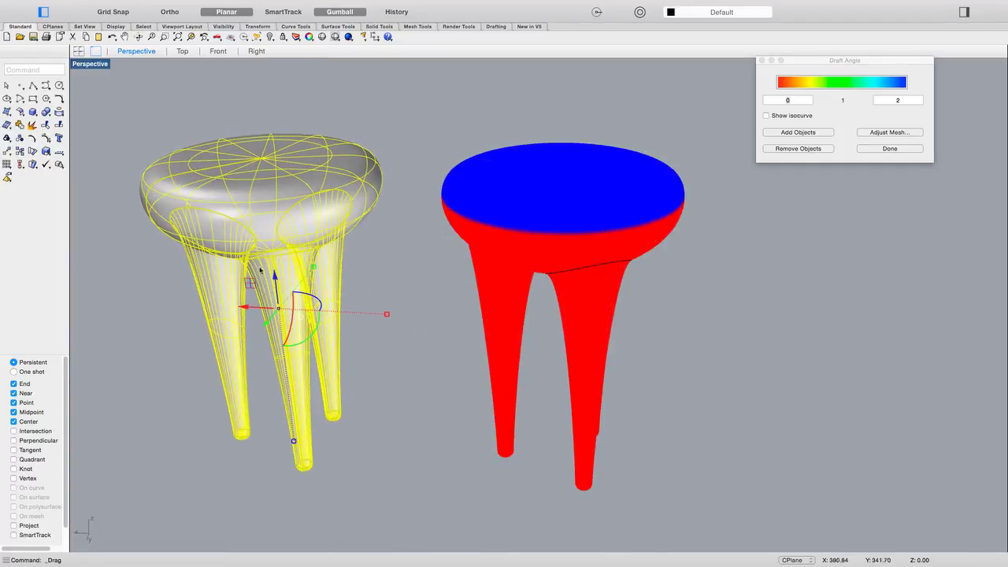
# Rotate the copy 180° about the Y axis and add it to the draft angle analysis.
pyautogui.click(308, 342)
pyautogui.write('180')
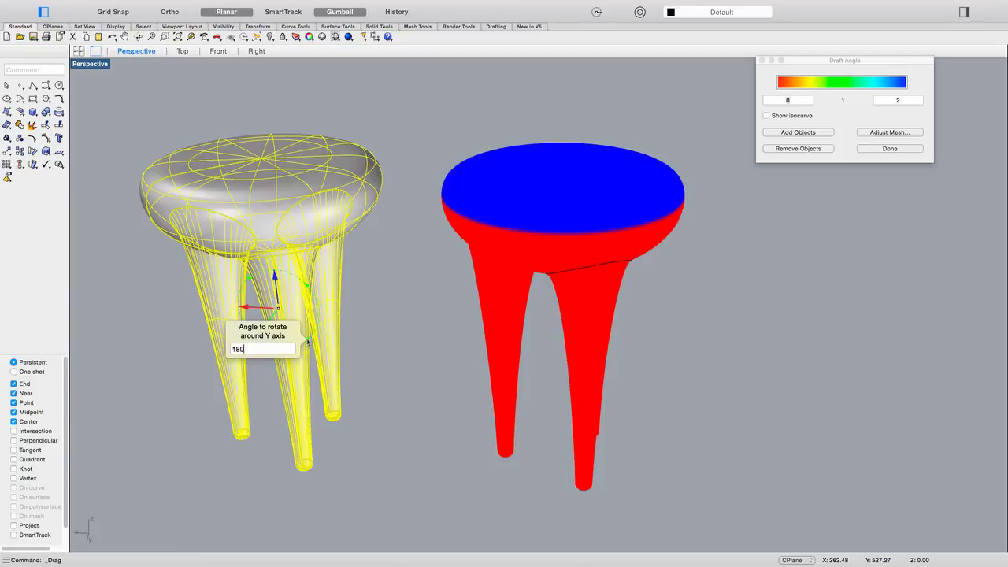
pyautogui.press('Return')
pyautogui.click(790, 134)
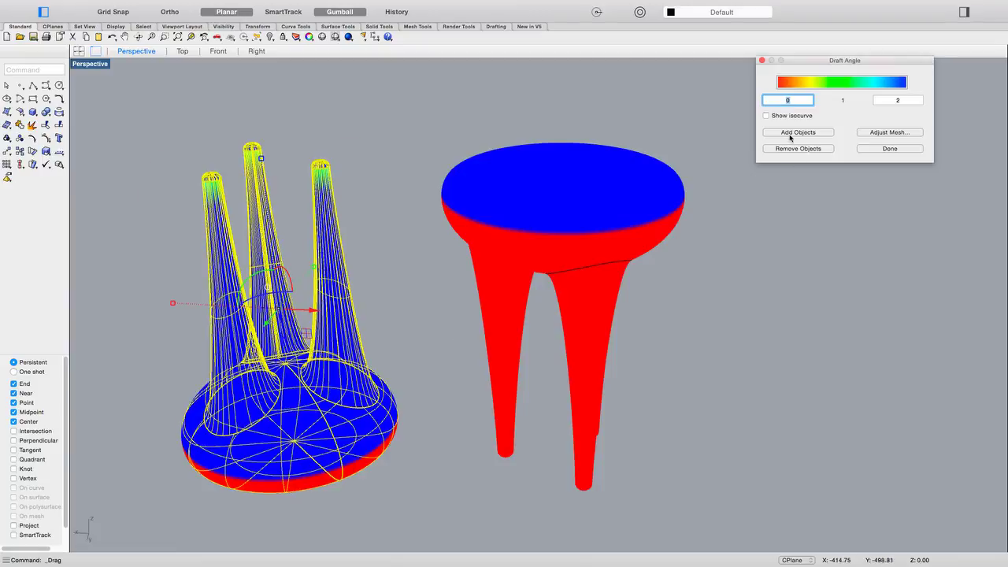
pyautogui.click(415, 282)
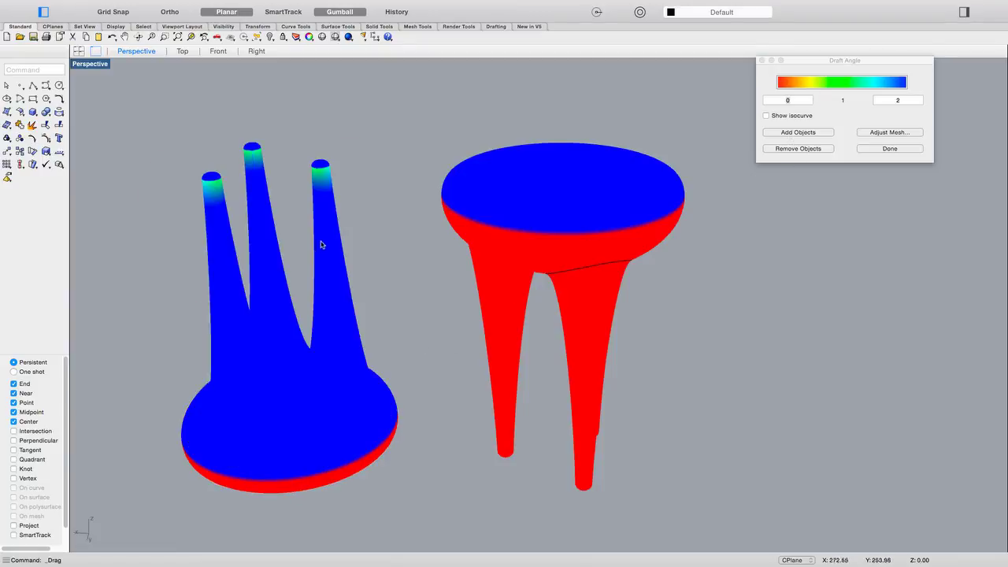
pyautogui.scroll(-5, 320, 241)
pyautogui.scroll(10, 408, 228)
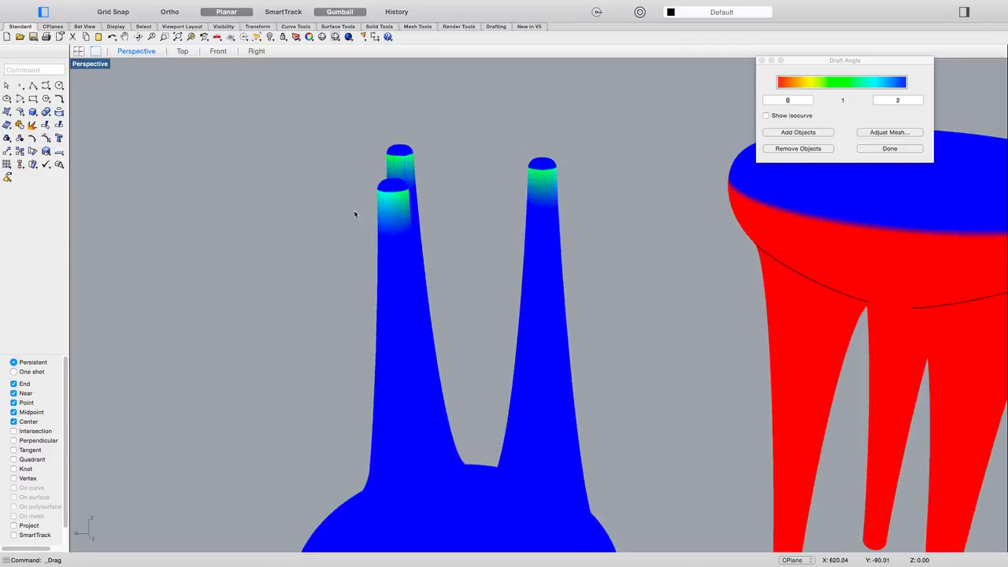
pyautogui.scroll(5, 409, 213)
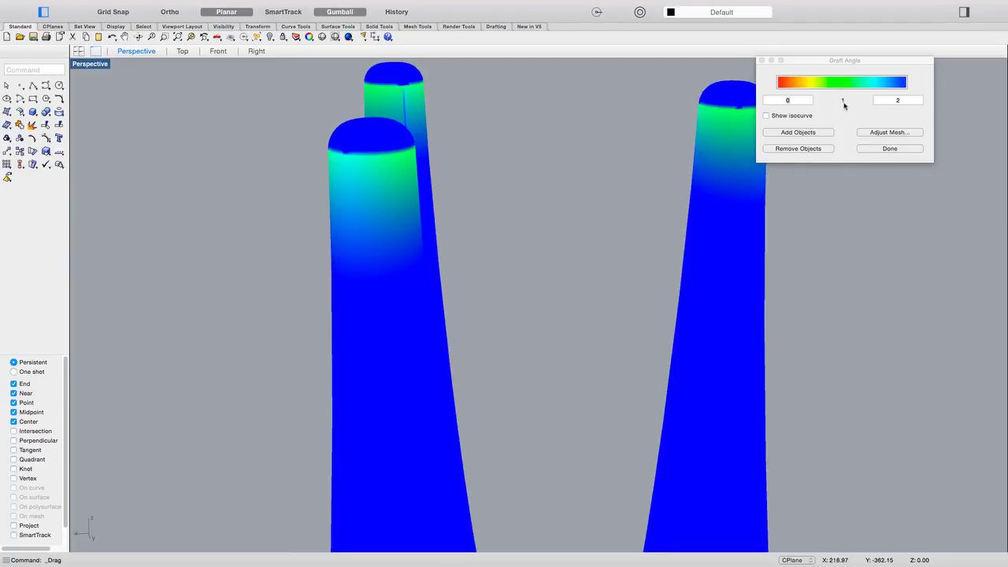
pyautogui.moveTo(502, 193); pyautogui.dragTo(509, 229, button='right')
pyautogui.scroll(-5, 485, 208)
pyautogui.scroll(5, 463, 201)
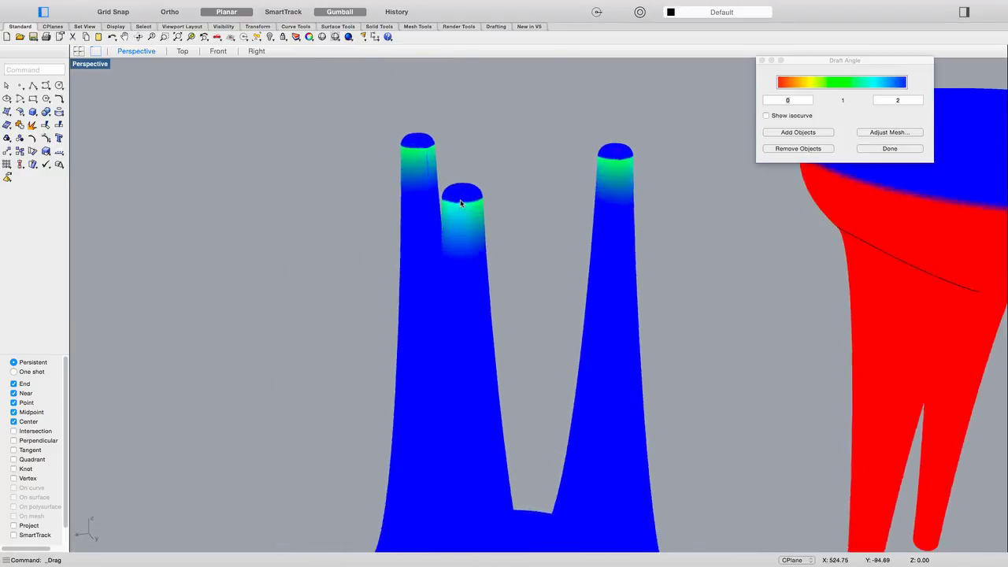
pyautogui.scroll(-6, 515, 142)
pyautogui.moveTo(519, 177); pyautogui.dragTo(522, 183, button='right')
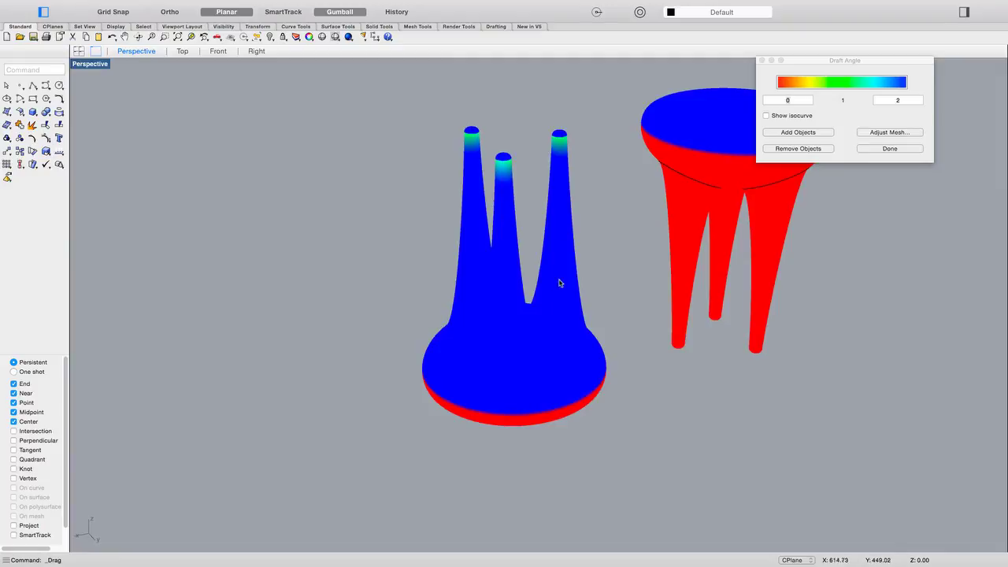
pyautogui.moveTo(601, 250); pyautogui.dragTo(644, 228, button='right')
pyautogui.scroll(-3, 569, 221)
pyautogui.scroll(5, 575, 224)
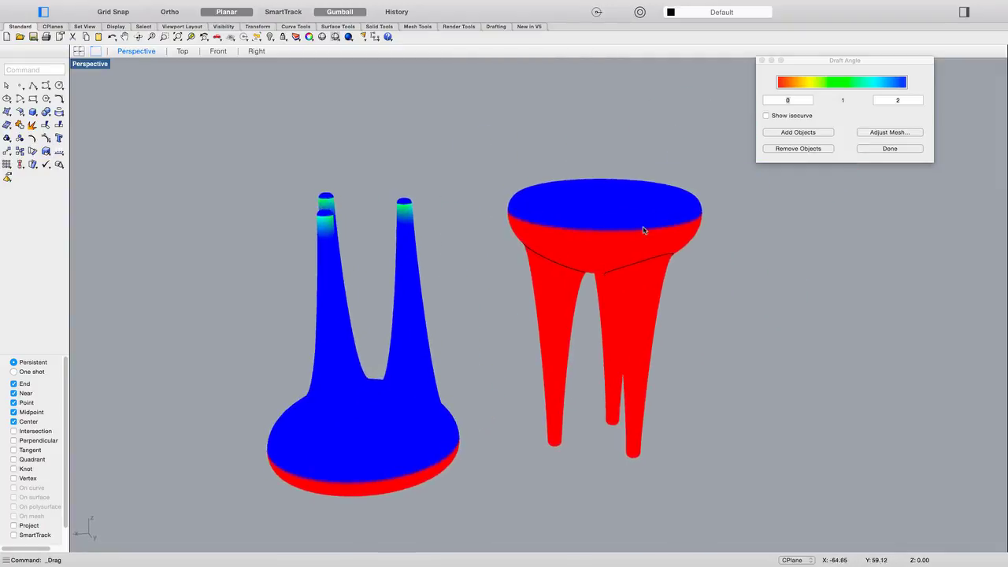
pyautogui.scroll(-2, 410, 255)
pyautogui.scroll(4, 524, 186)
pyautogui.moveTo(509, 315); pyautogui.dragTo(466, 367, button='right')
pyautogui.moveTo(566, 306); pyautogui.dragTo(599, 293, button='right')
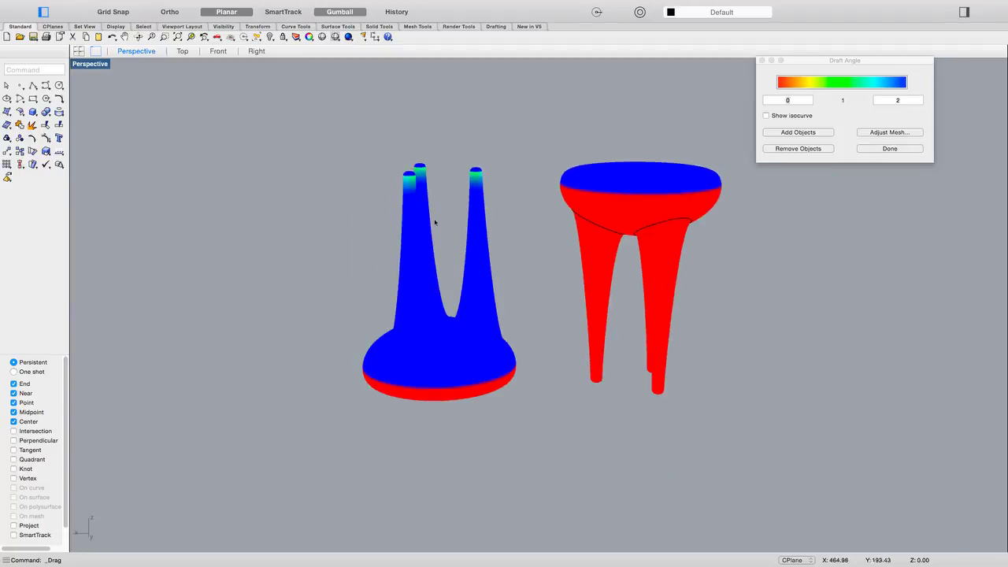
pyautogui.scroll(-3, 370, 280)
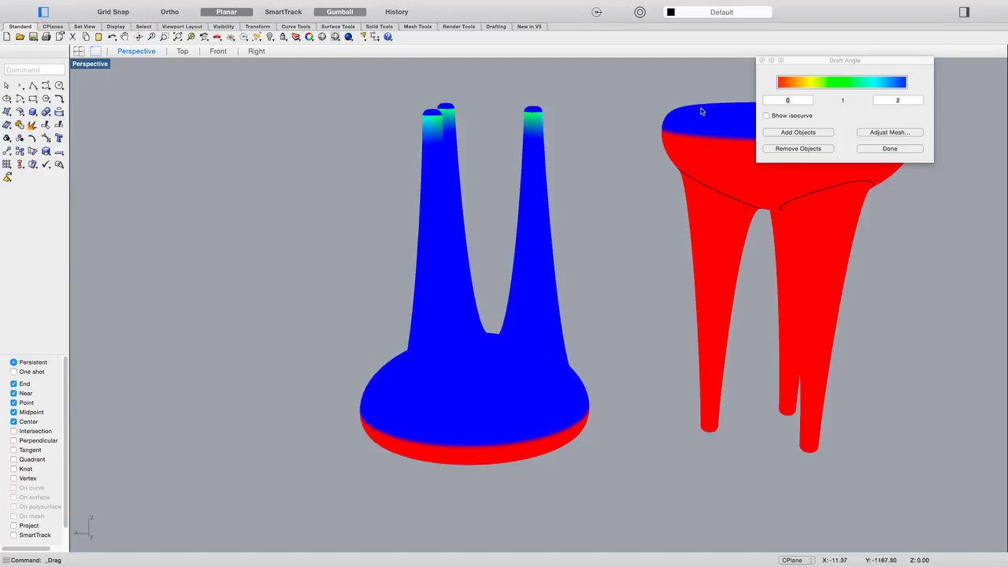
pyautogui.moveTo(52, 4)
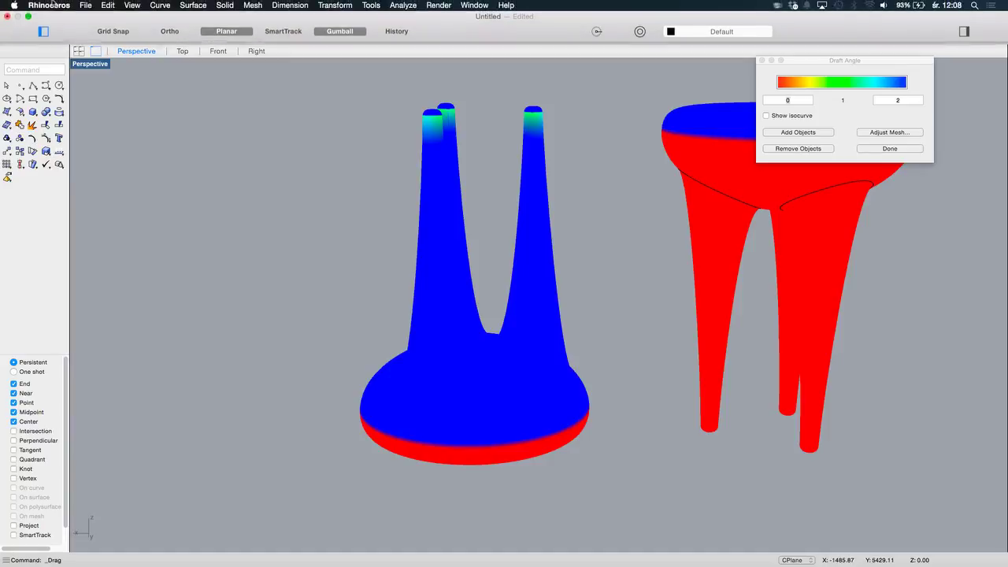